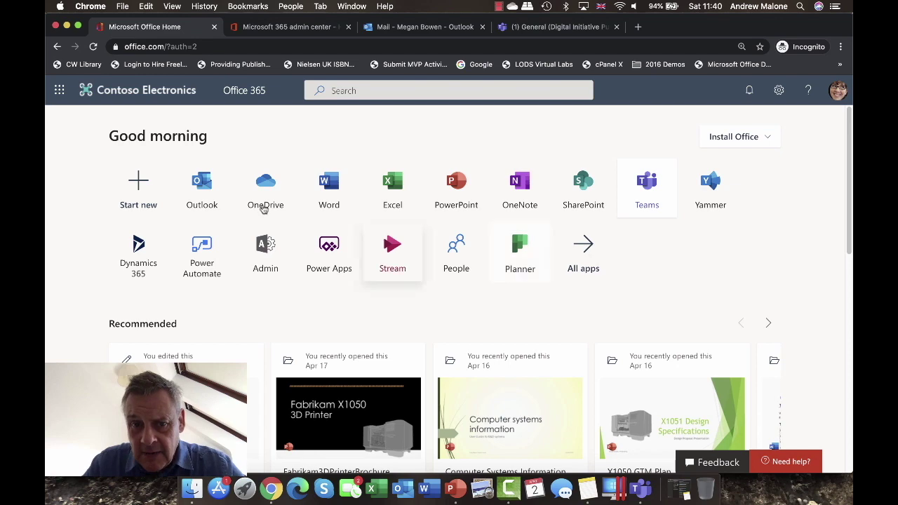
Open the organization's group list in the Microsoft 365 admin center and start adding a new group
left_click(265, 254)
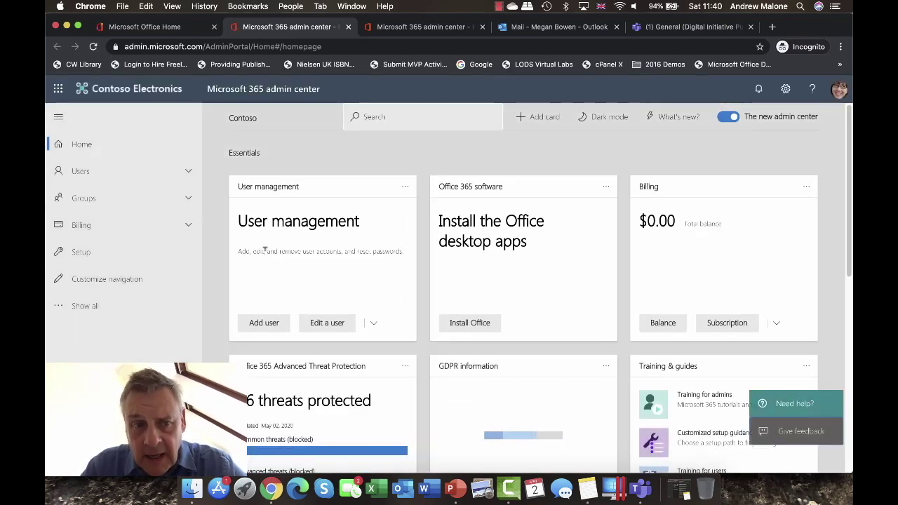
left_click(184, 200)
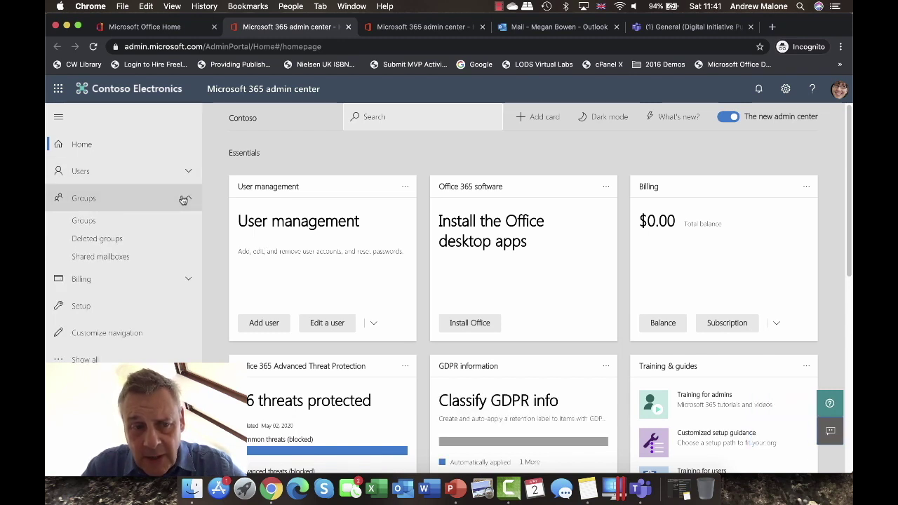
left_click(157, 223)
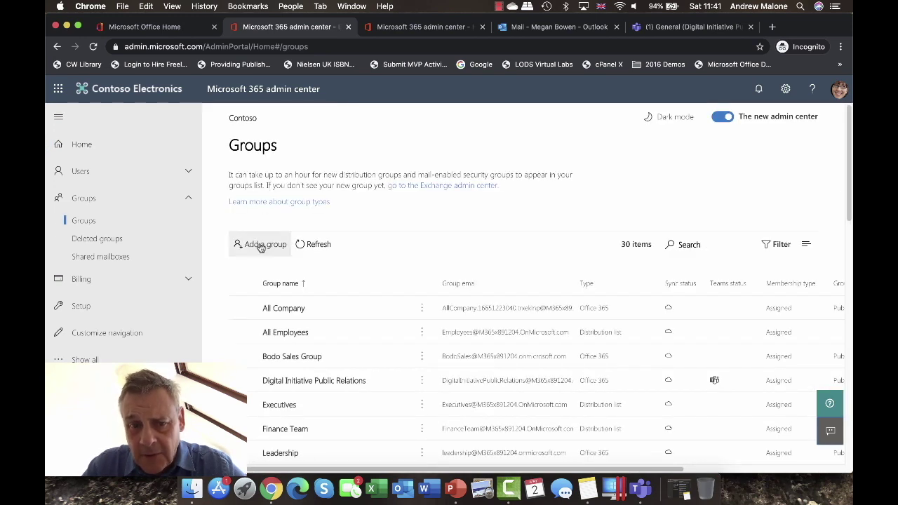
left_click(260, 245)
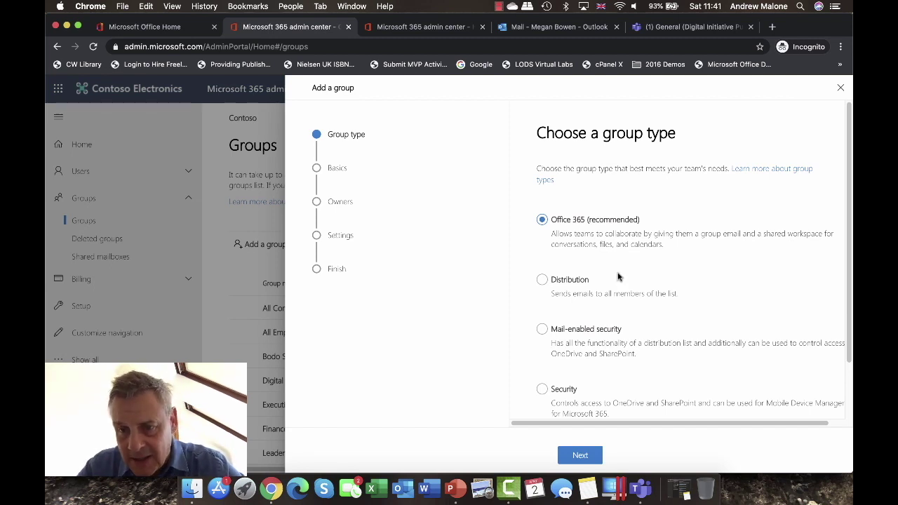
Review the available group types, keep Office 365 (recommended) as the type, and proceed to the basics
scroll(618, 278, "down", 2)
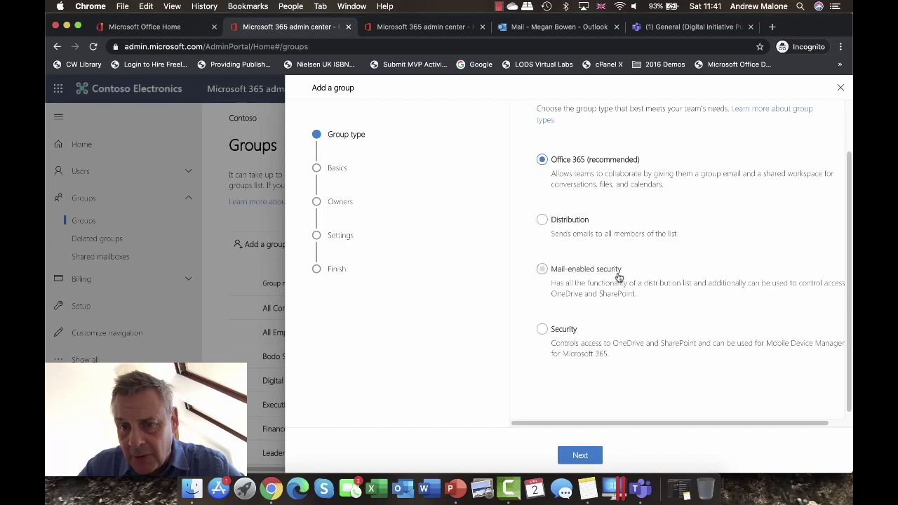
left_click(619, 273)
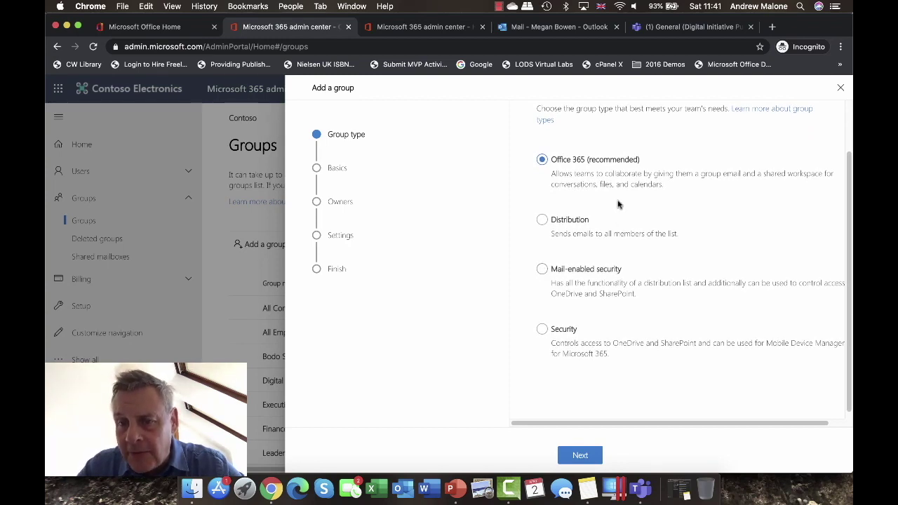
left_click(575, 330)
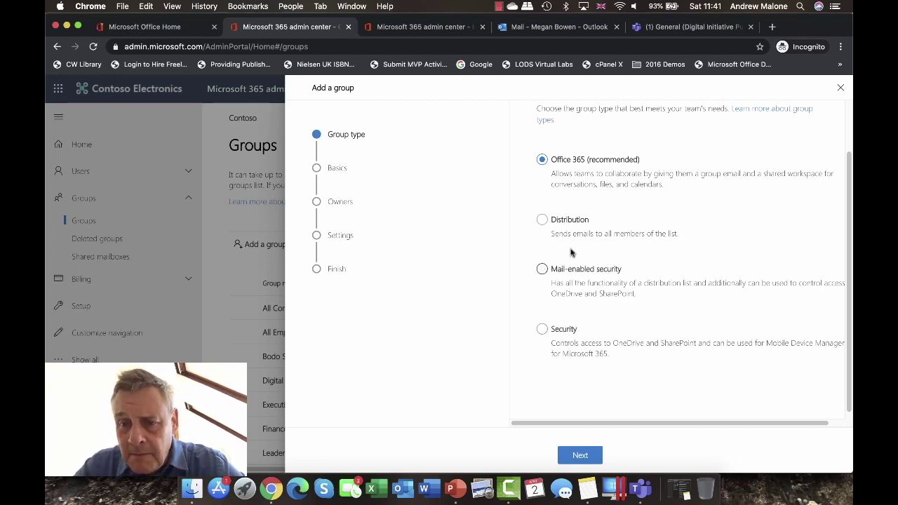
left_click(564, 270)
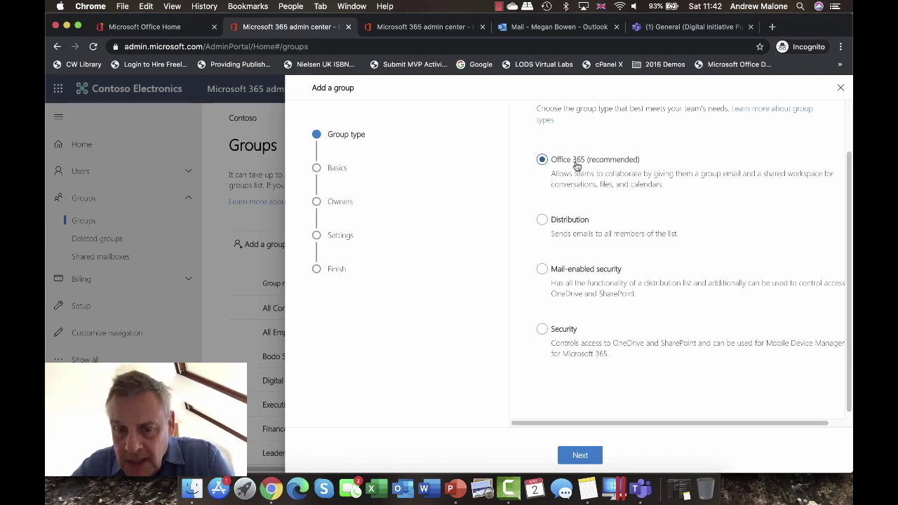
left_click(587, 457)
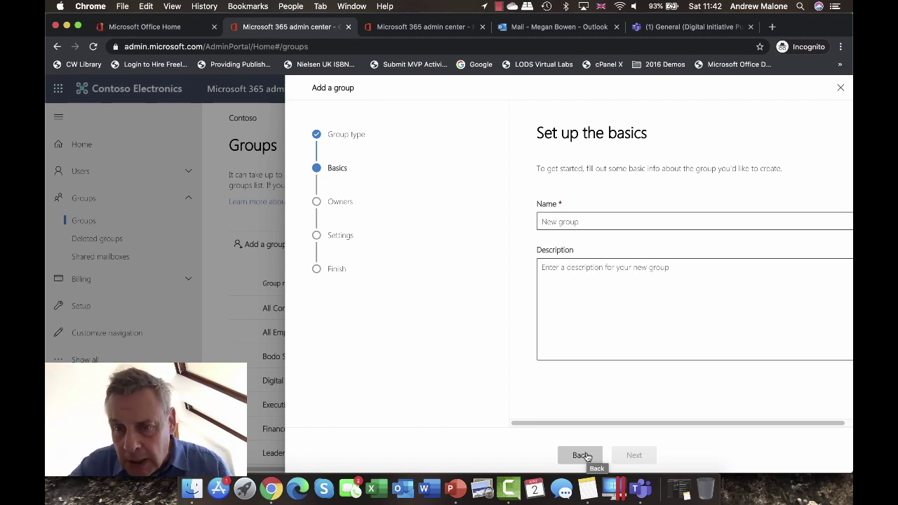
Name the new group London HR Group, describe it as Hr Staff, and proceed to the owners
left_click(570, 219)
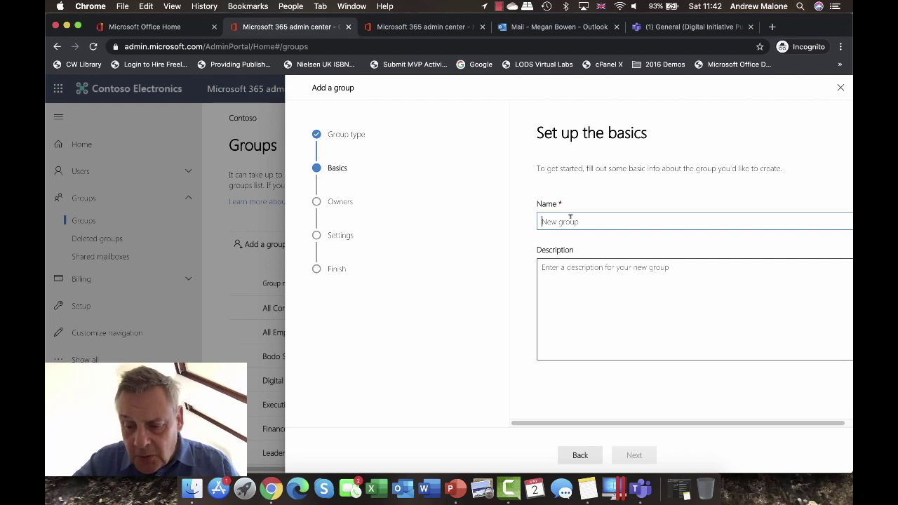
type("London")
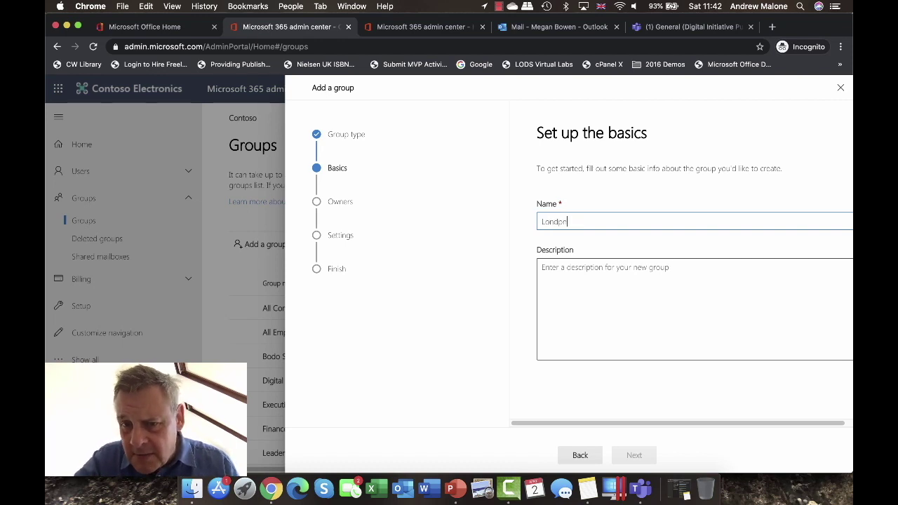
key("BackSpace")
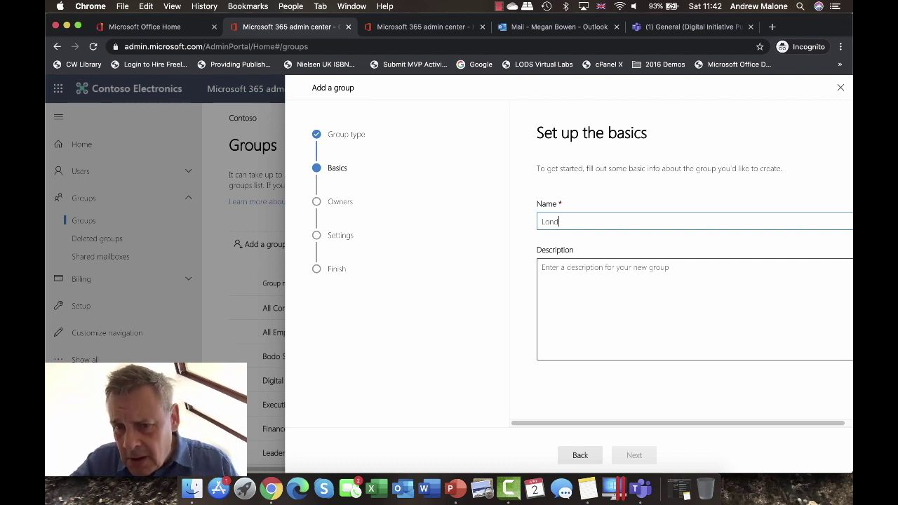
type("on ")
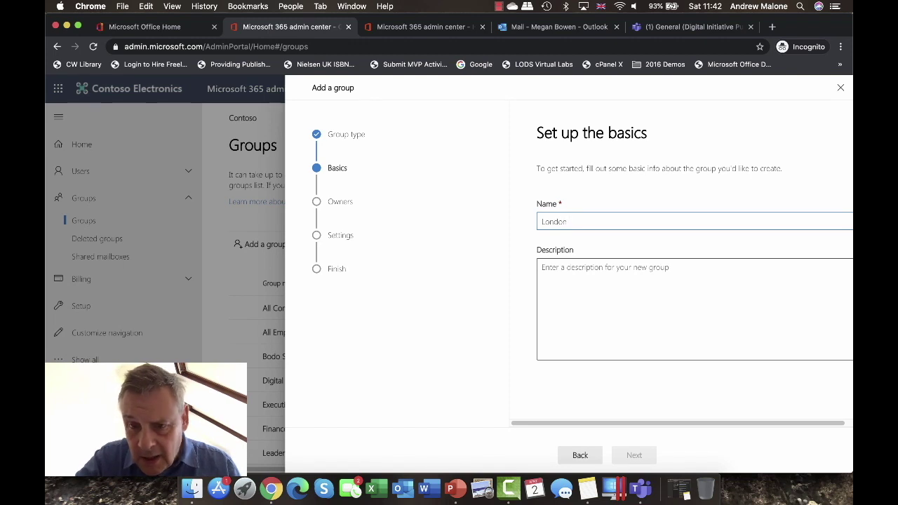
type("HR Group")
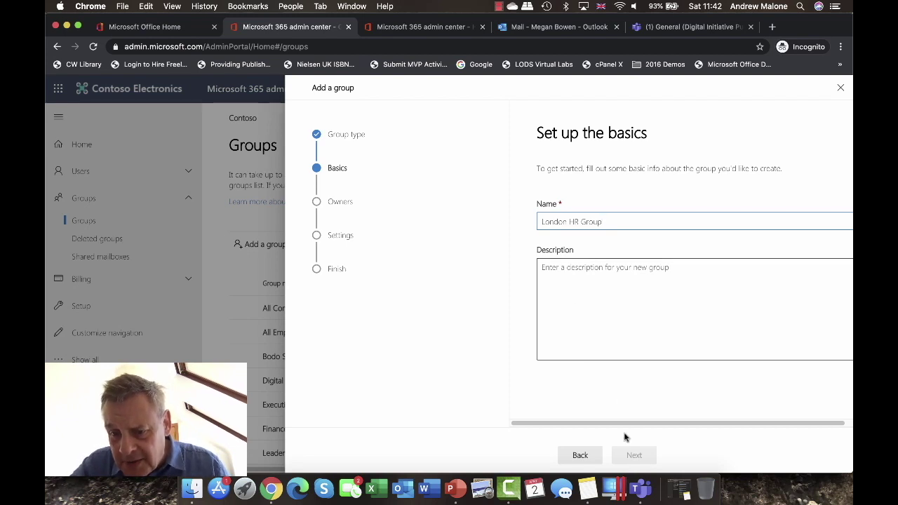
left_click(593, 282)
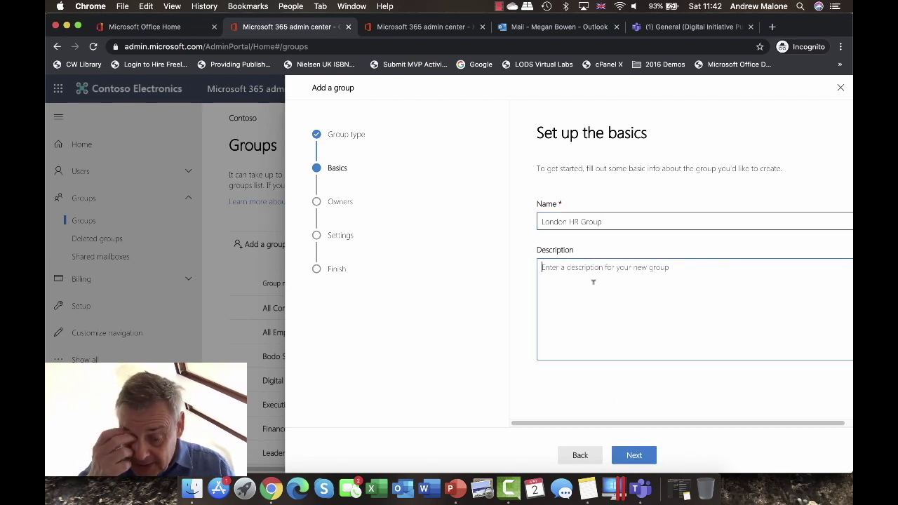
type("Hr Staff")
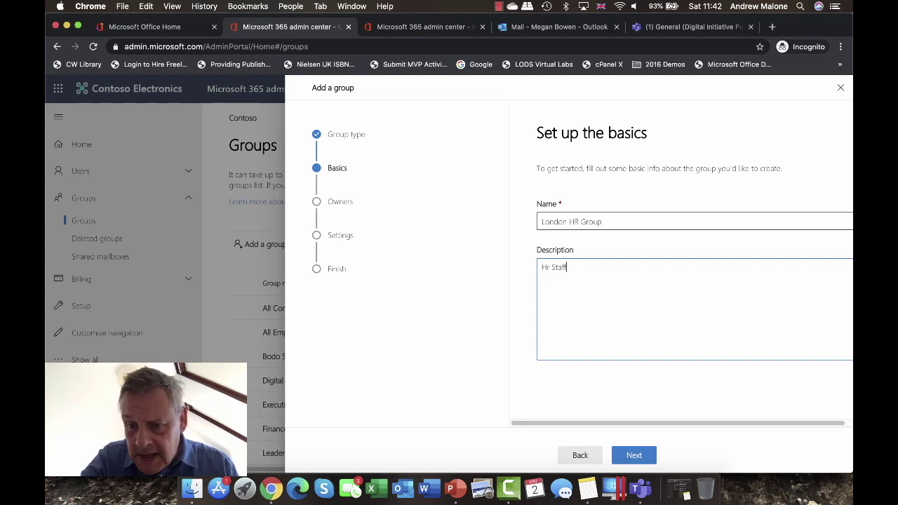
left_click(634, 455)
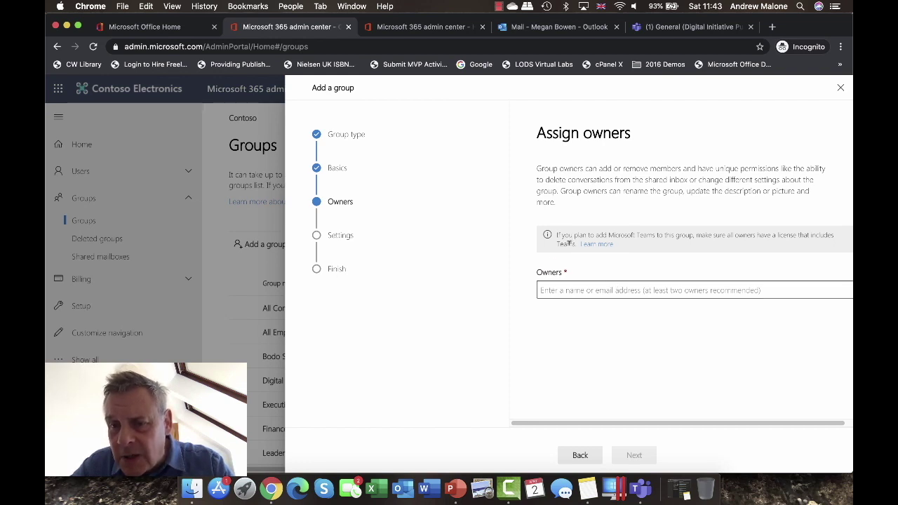
Find the intended owner by first name, assign that user as the group's owner, and proceed to the settings
left_click(566, 287)
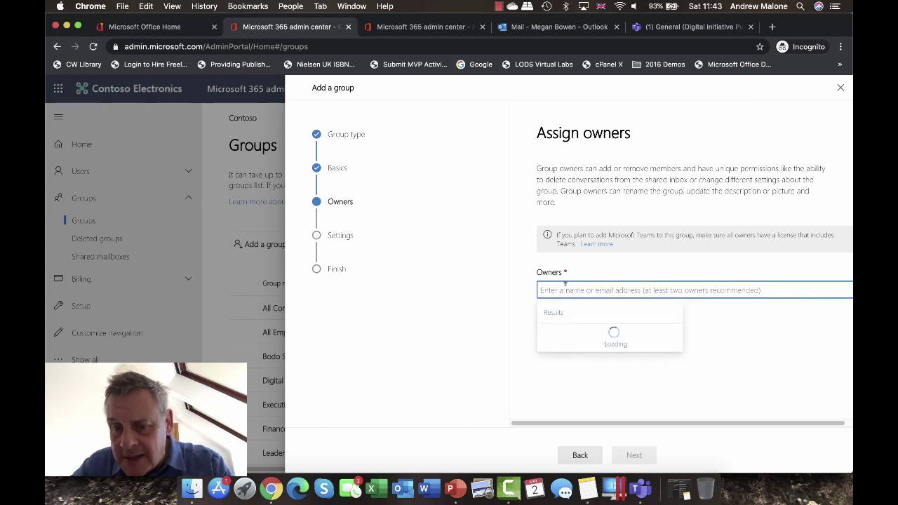
type("megan")
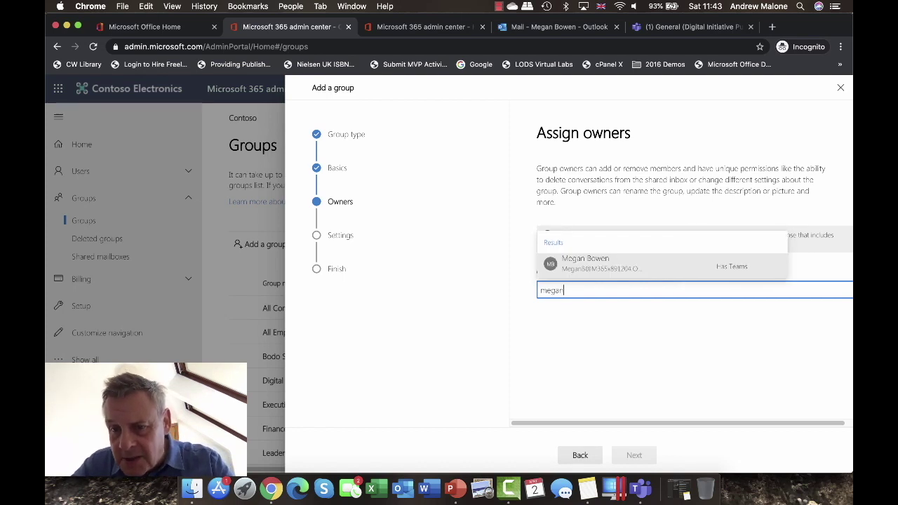
left_click(597, 266)
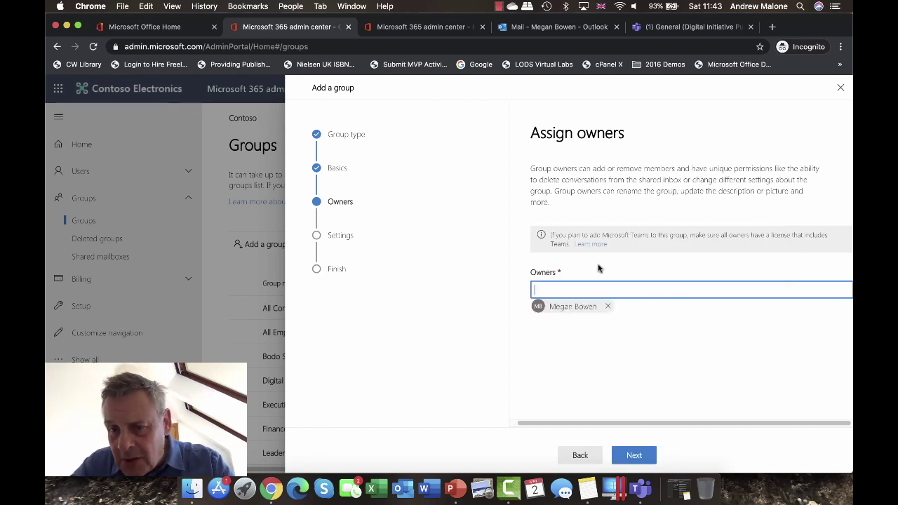
left_click(635, 456)
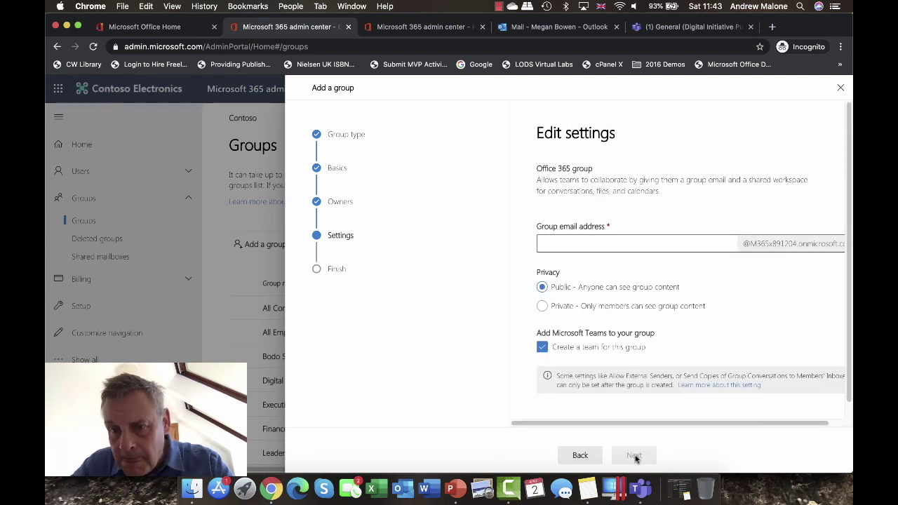
Set the alias of the group's email address to LondonHR
left_click(681, 244)
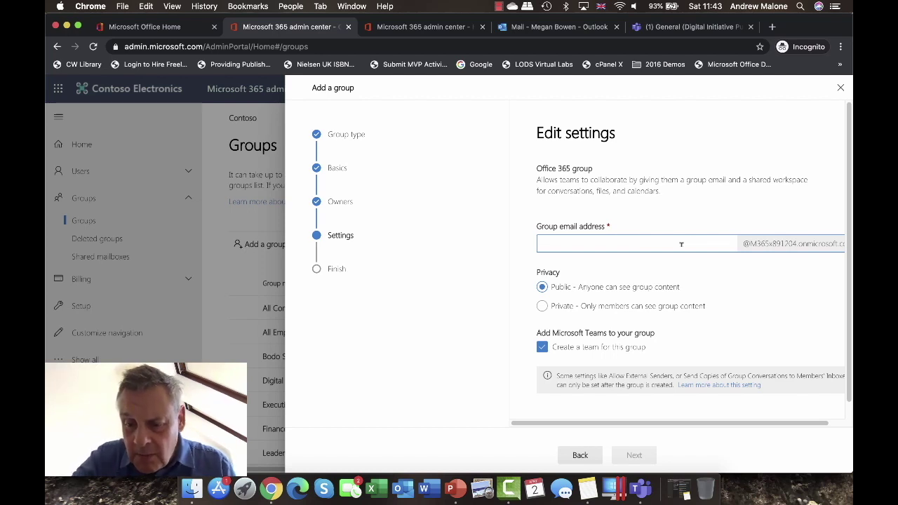
key("XF86MonBrightnessUp")
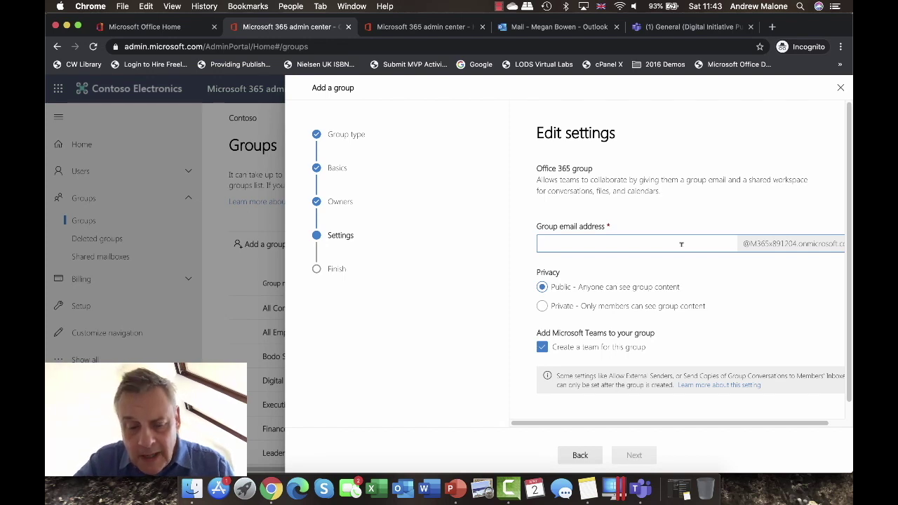
type("Londo")
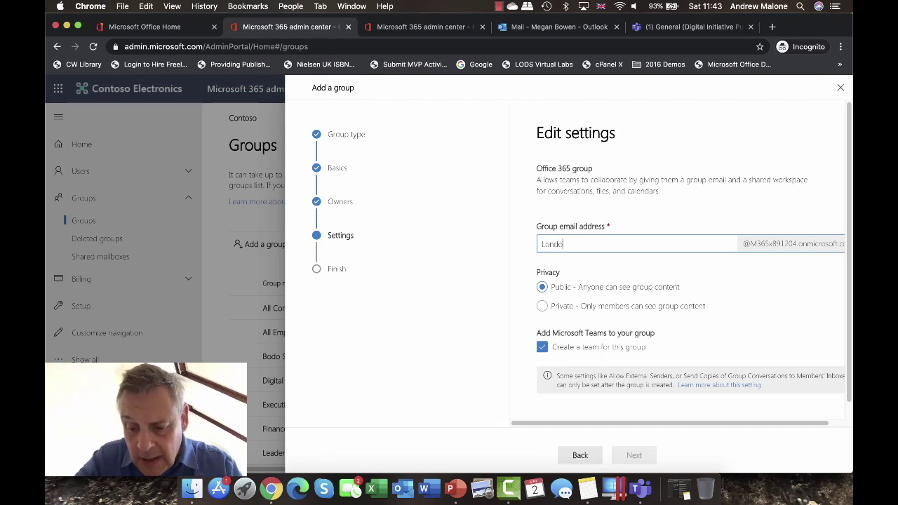
type("nHR")
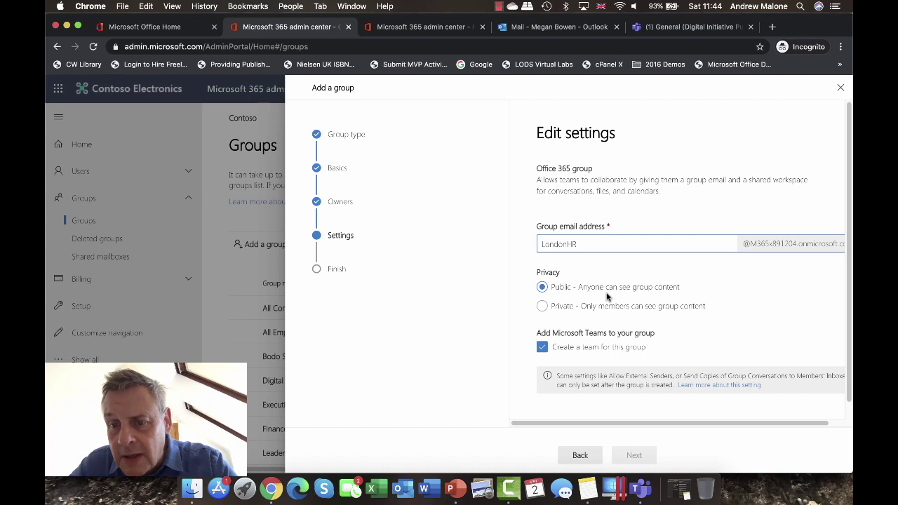
Turn off creating a Microsoft Teams team for the public group, create the group, and close the wizard
left_click(571, 313)
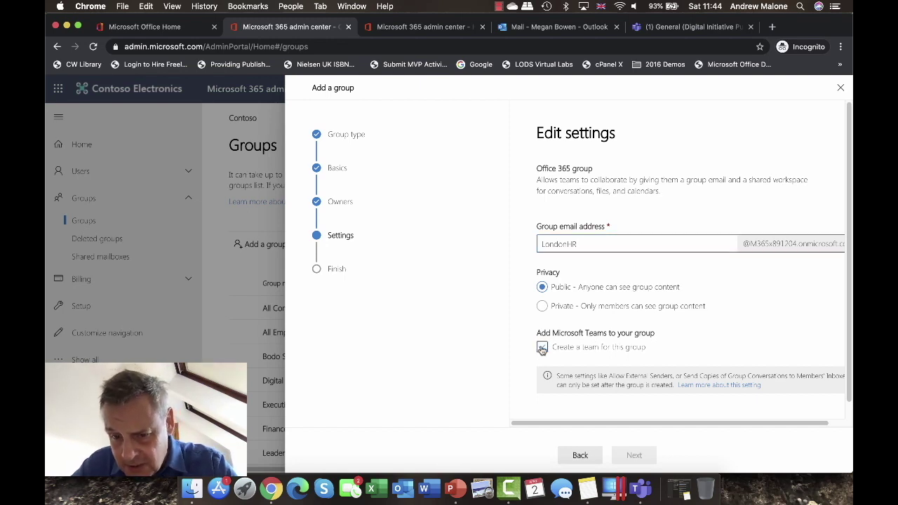
left_click(543, 348)
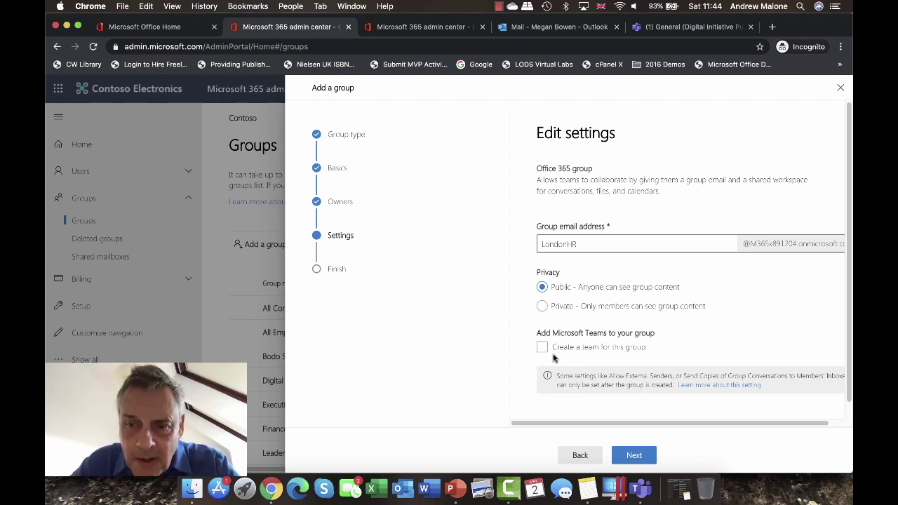
left_click(633, 457)
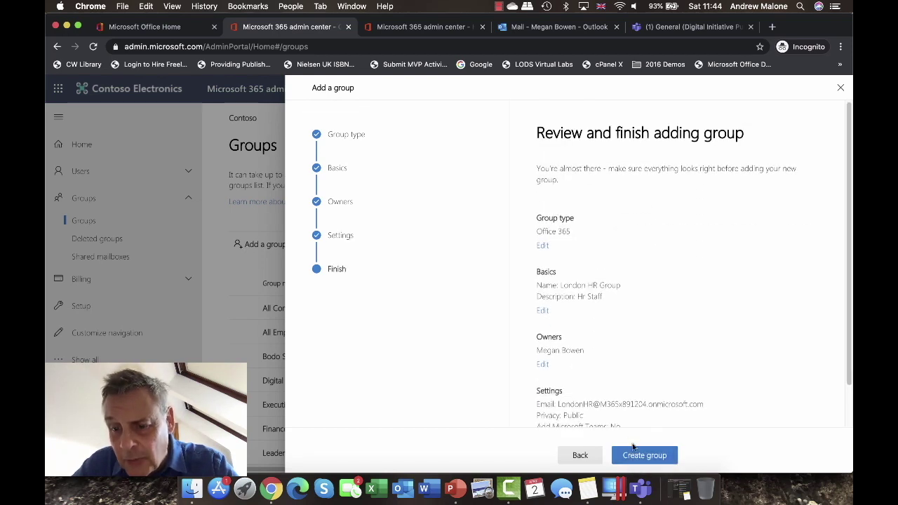
left_click(640, 457)
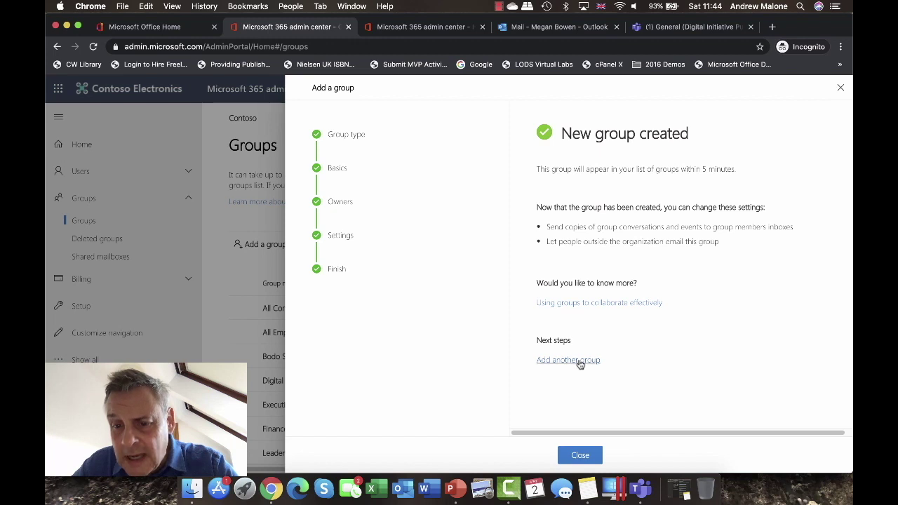
left_click(581, 456)
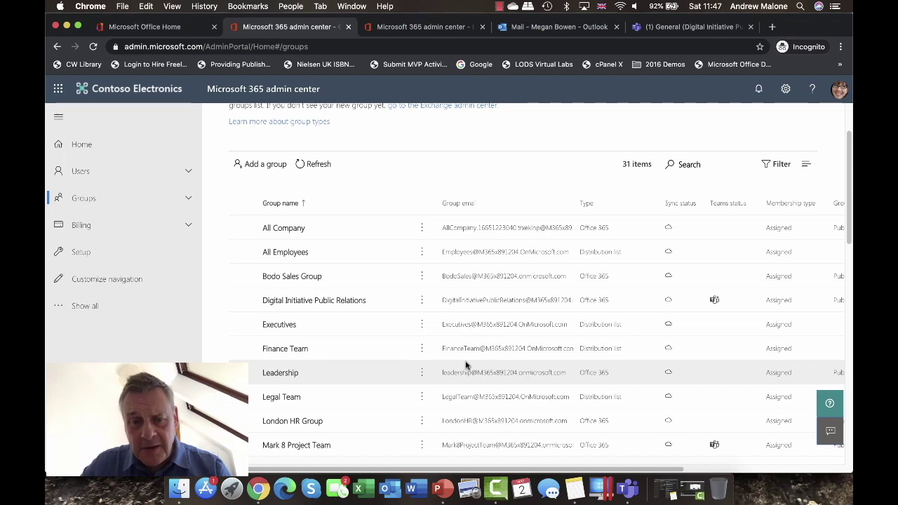
Select London HR Group in the group list and examine its email, type, Teams status, privacy and creation date
scroll(466, 365, "down", 2)
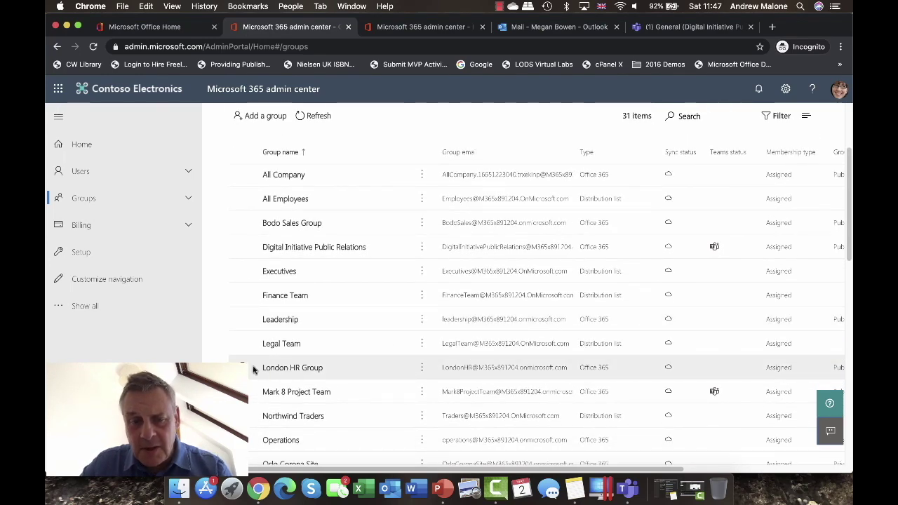
left_click(413, 369)
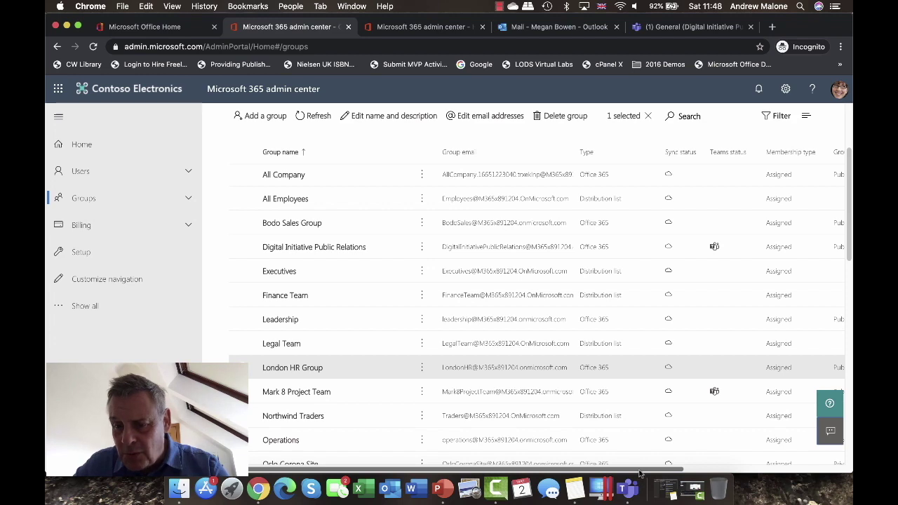
left_click_drag(640, 473, 723, 467)
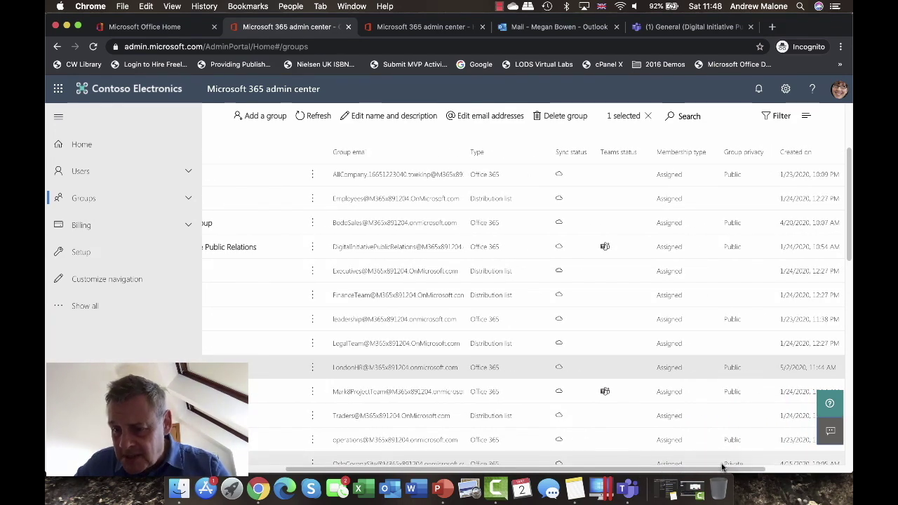
left_click_drag(727, 469, 818, 468)
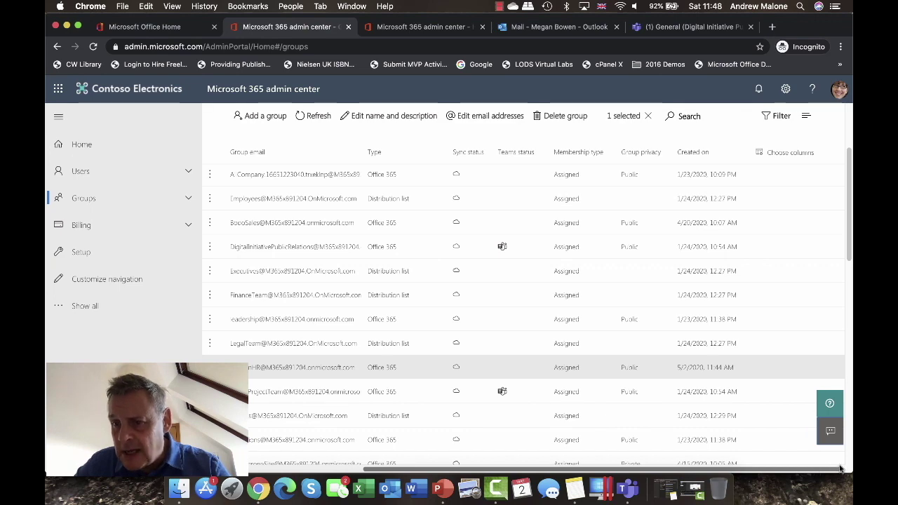
left_click_drag(840, 469, 830, 468)
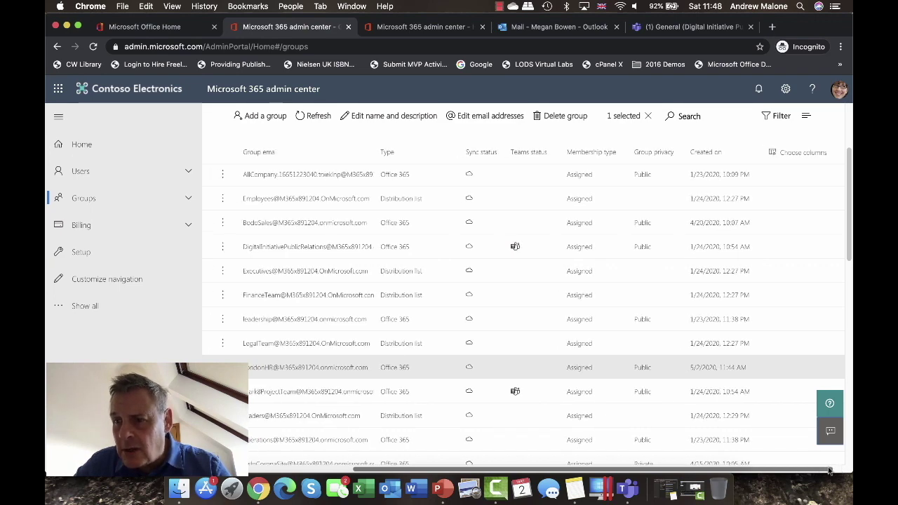
Open the details of London HR Group and examine its general information, owners and members
left_click(807, 115)
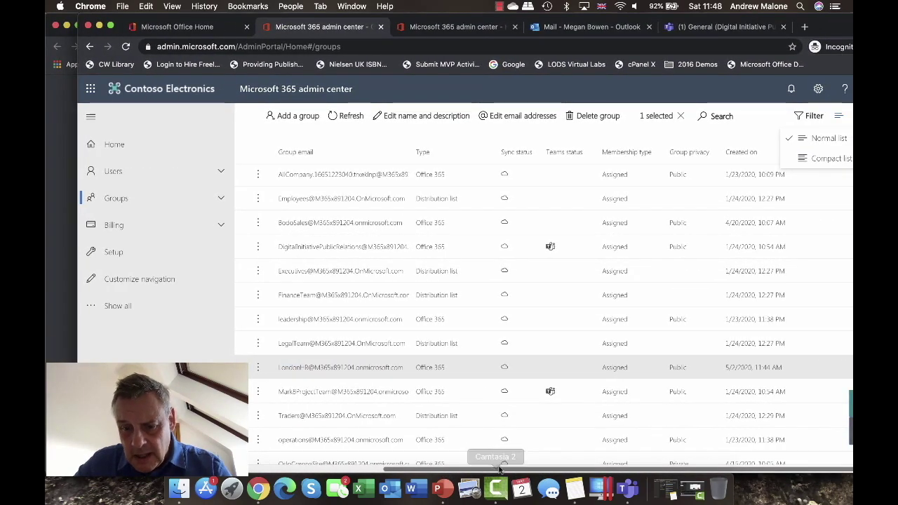
left_click_drag(497, 469, 301, 469)
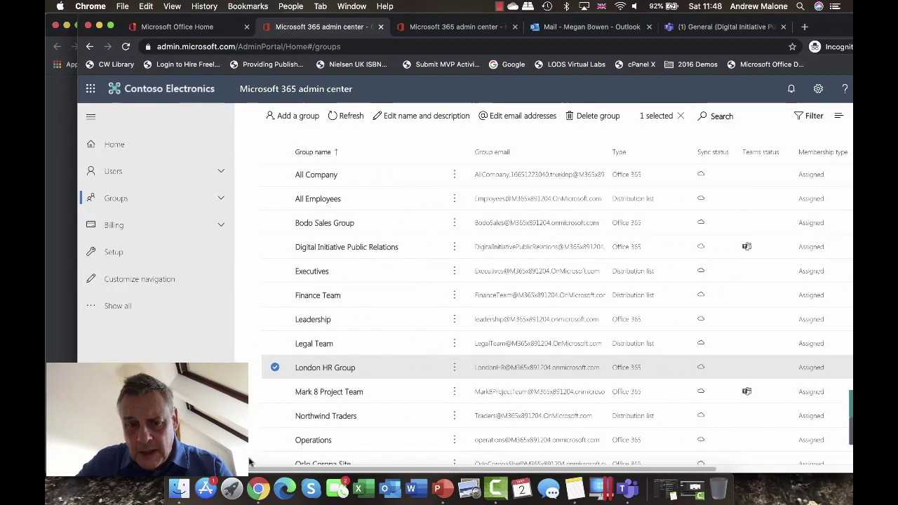
left_click(316, 368)
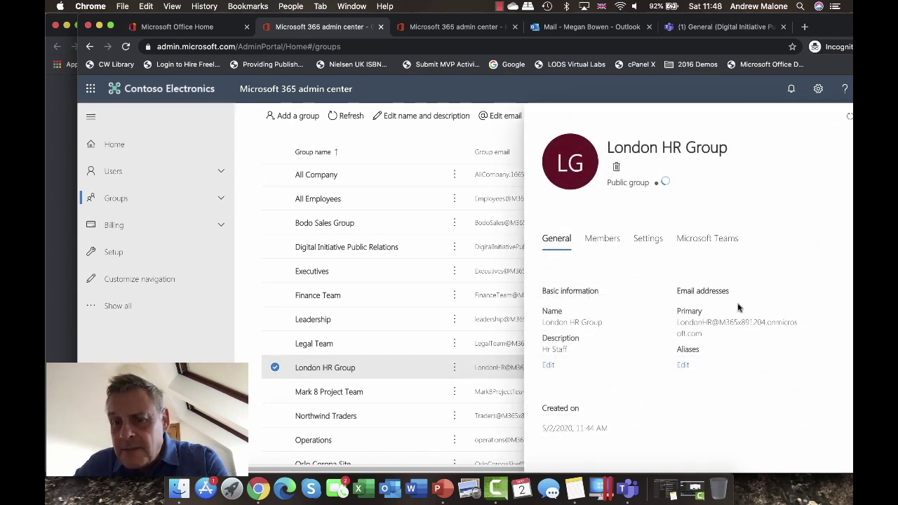
left_click(598, 244)
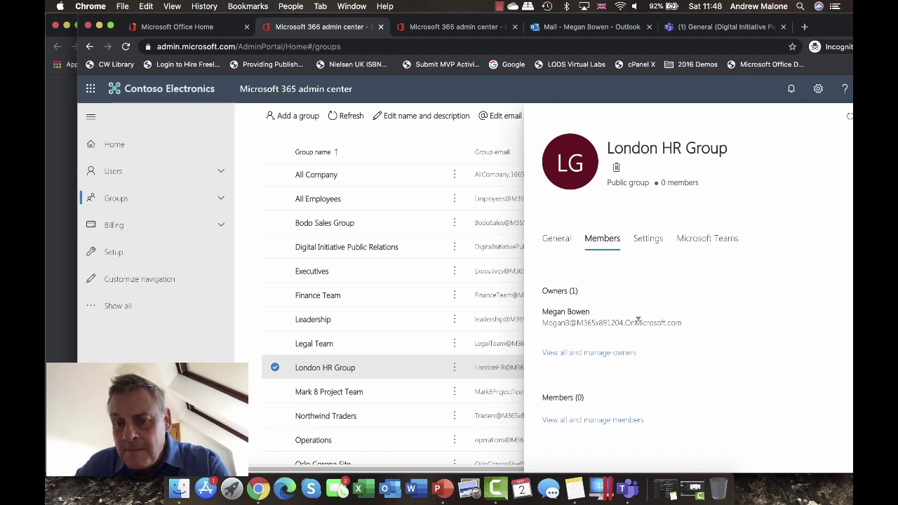
scroll(637, 322, "down", 1)
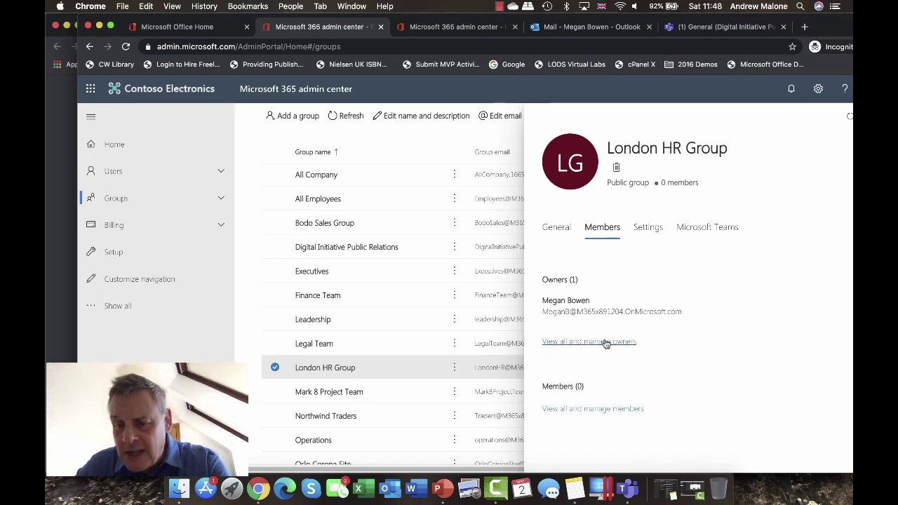
Start adding members to London HR Group and mark five users in the list of available users
left_click(587, 410)
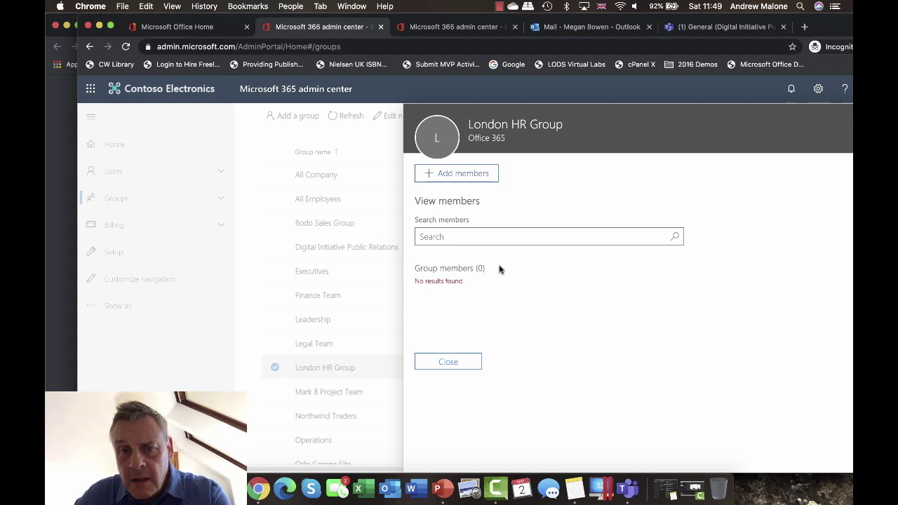
left_click(462, 176)
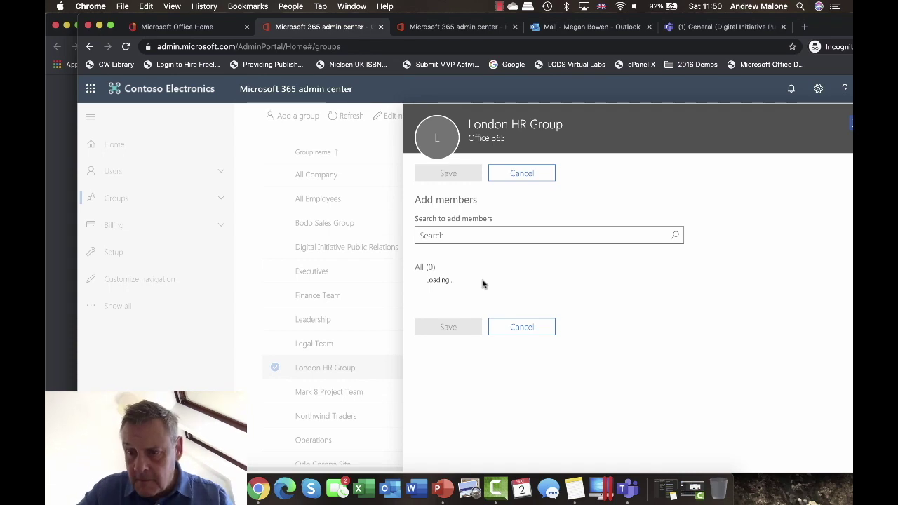
key("super+minus")
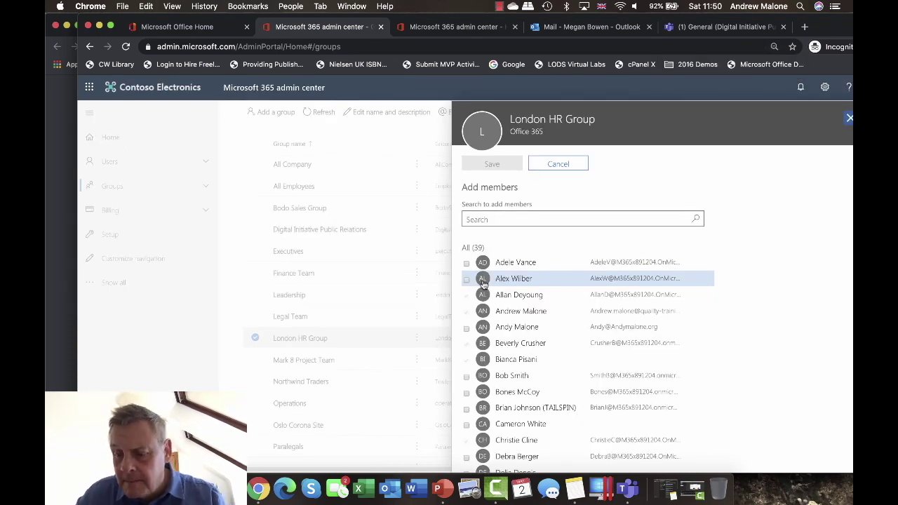
key("super+equal")
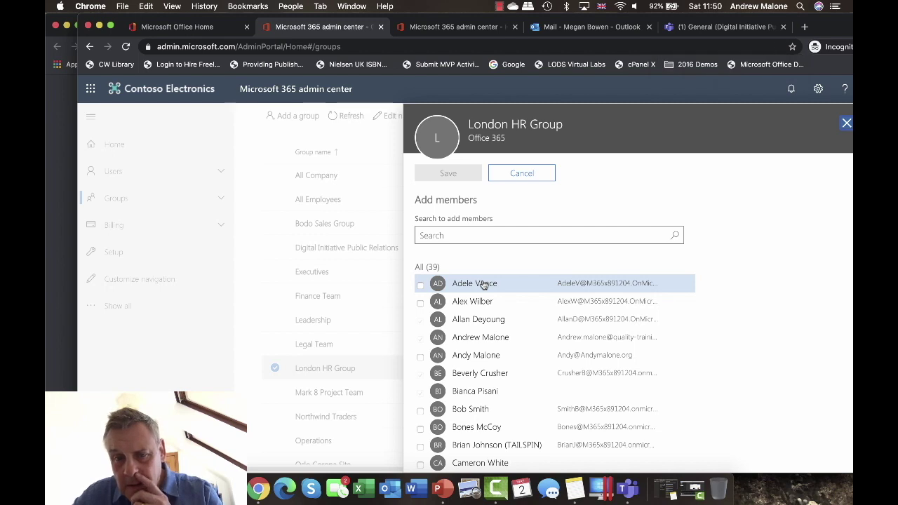
left_click(421, 320)
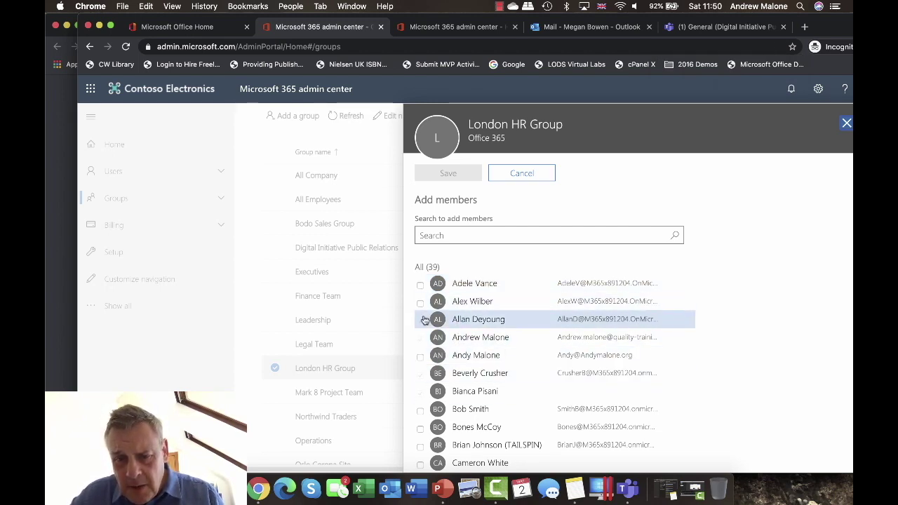
left_click(420, 304)
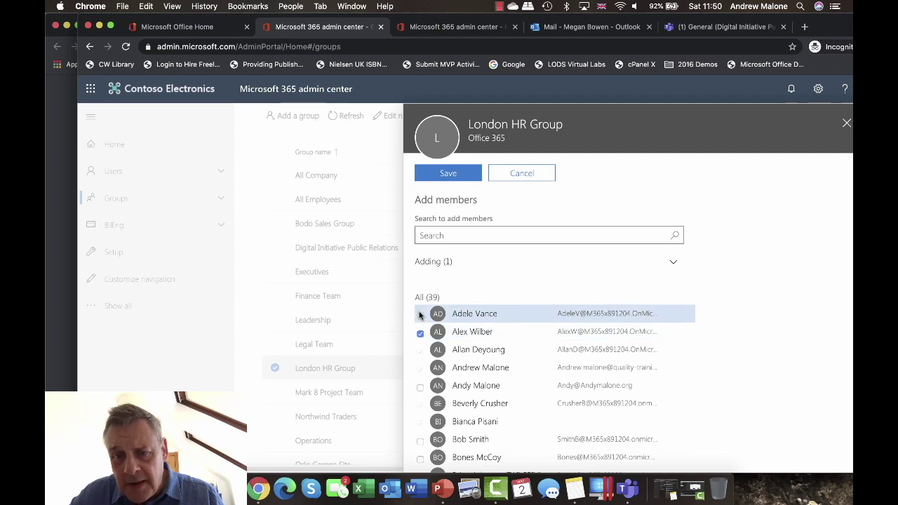
left_click(420, 316)
scroll(426, 281, "down", 5)
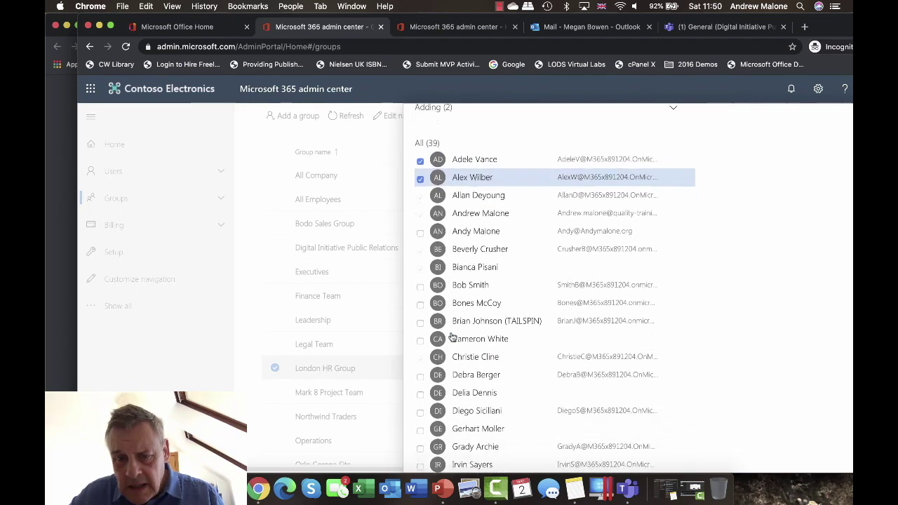
left_click(421, 280)
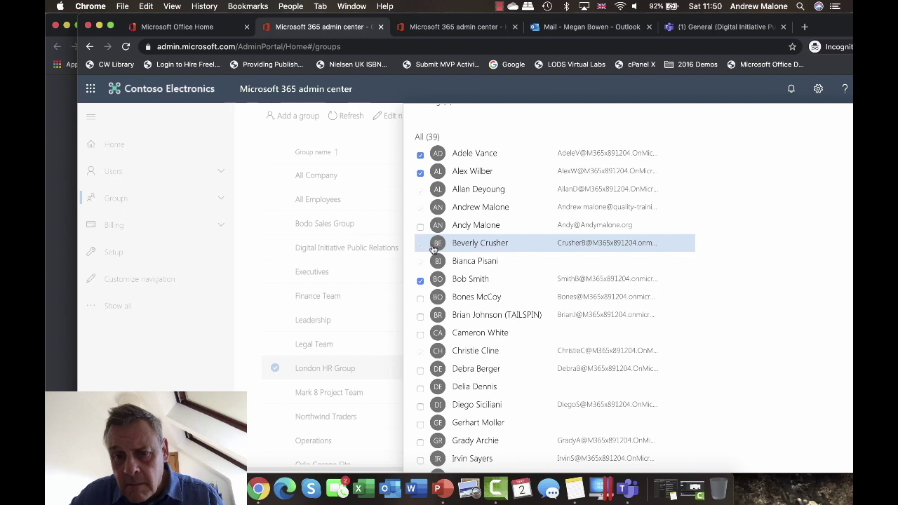
left_click(420, 299)
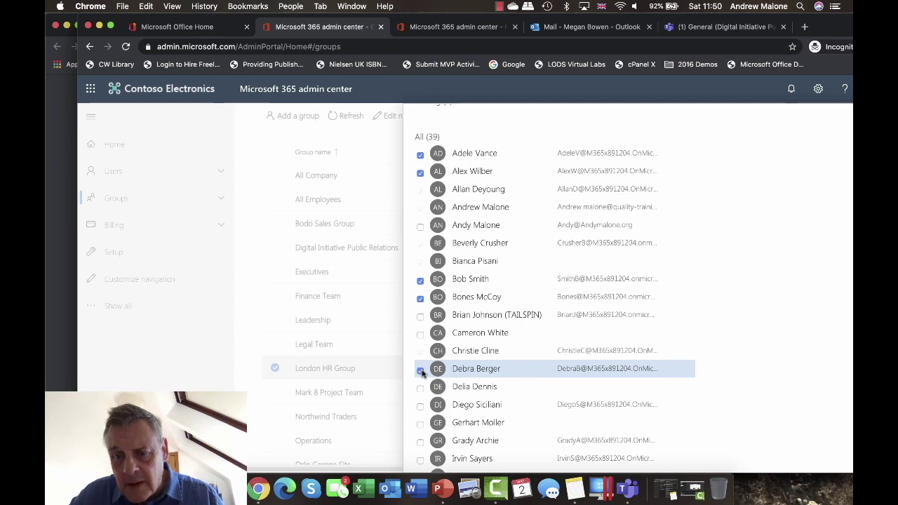
left_click(421, 371)
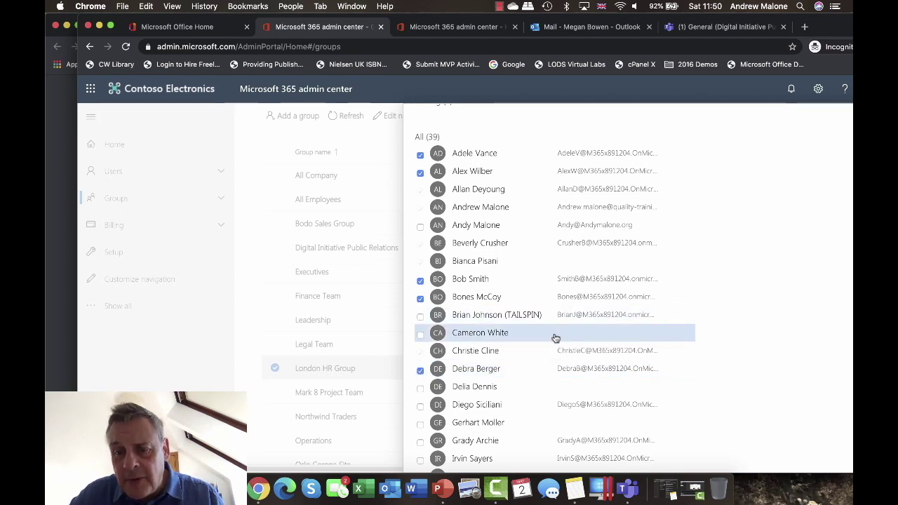
Save the marked users as members of London HR Group and close the member management view
scroll(540, 339, "up", 4)
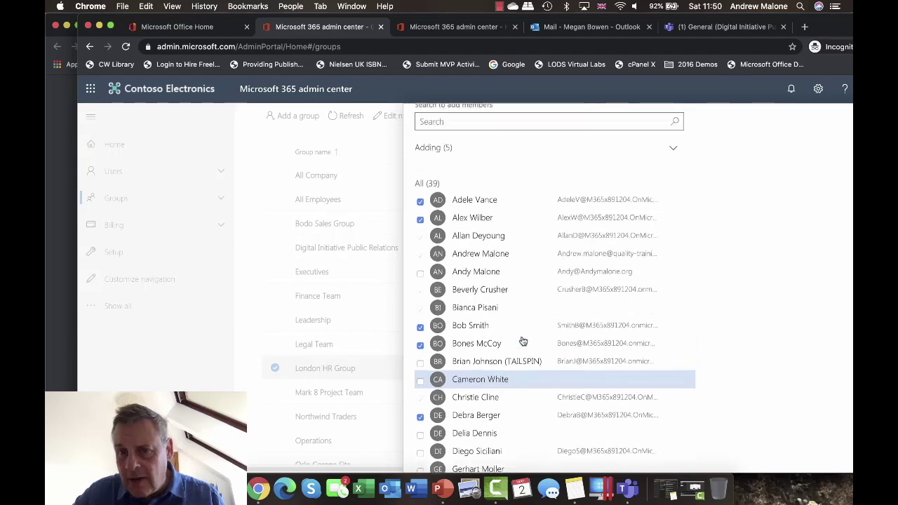
scroll(523, 341, "up", 1)
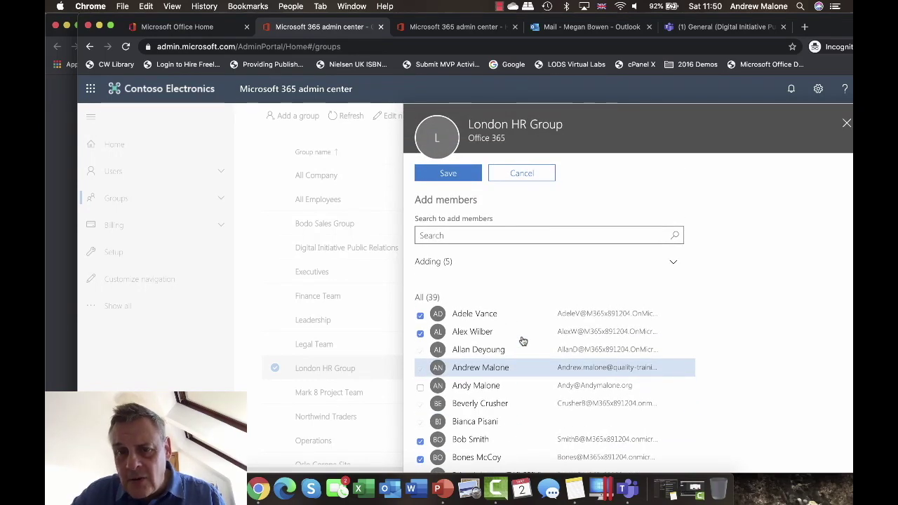
scroll(523, 341, "down", 15)
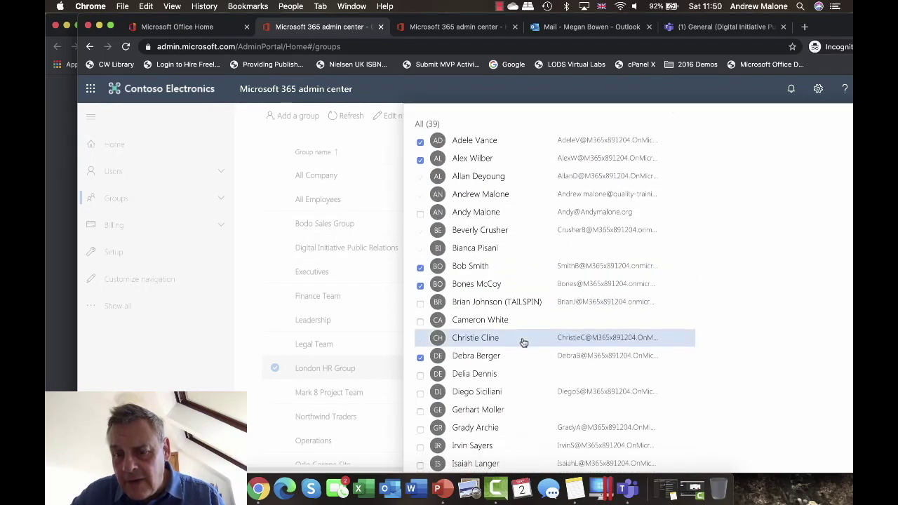
scroll(523, 342, "down", 5)
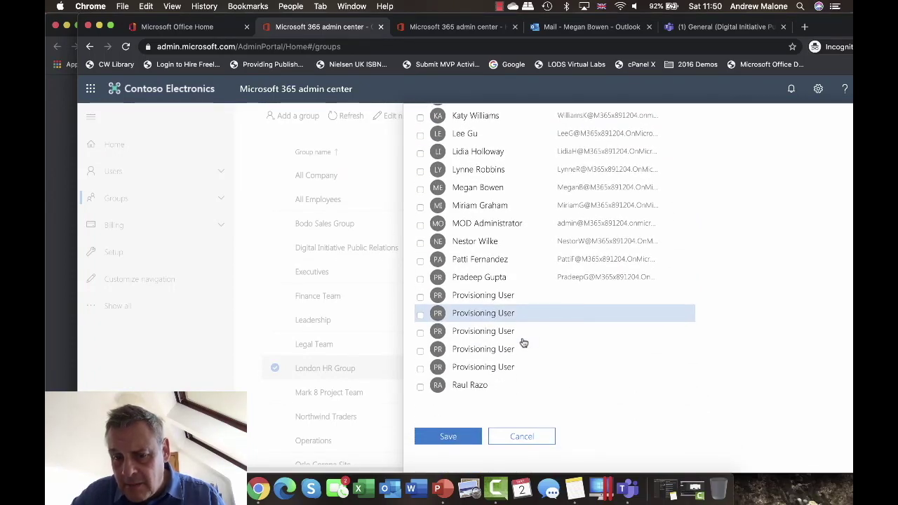
scroll(523, 342, "up", 15)
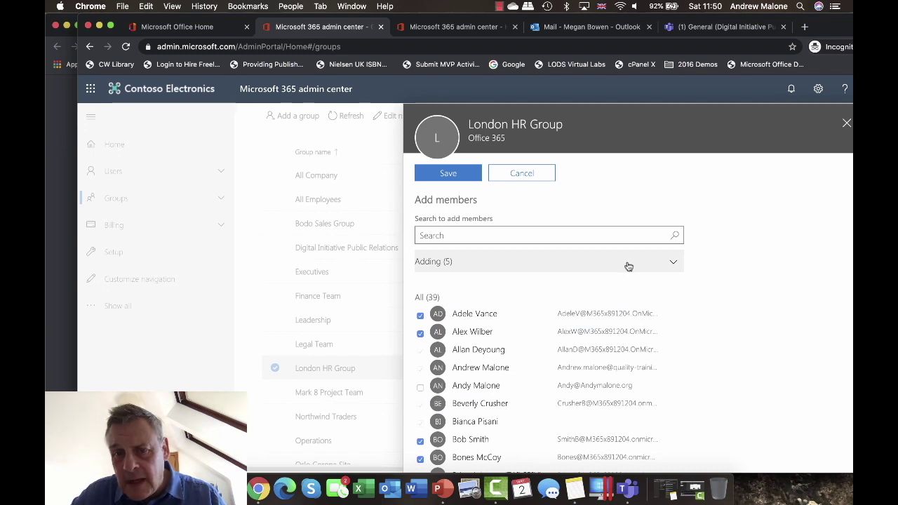
left_click(450, 174)
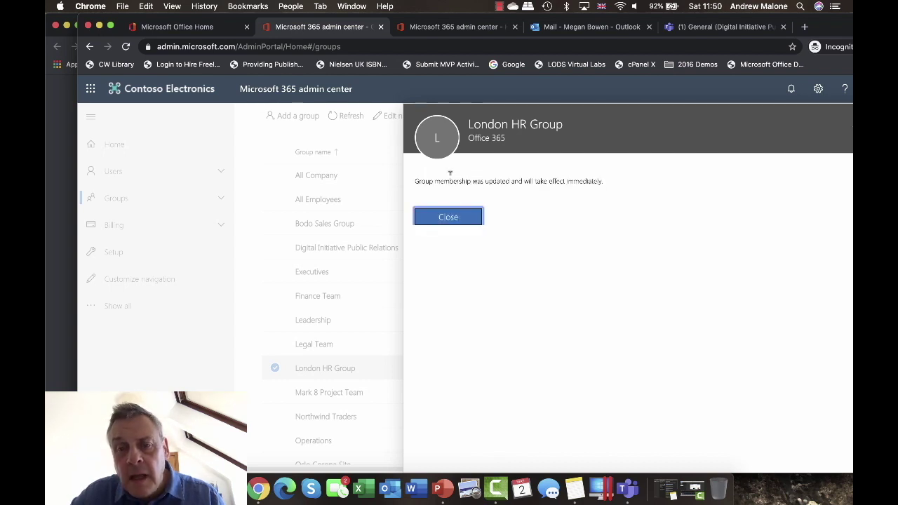
left_click(449, 217)
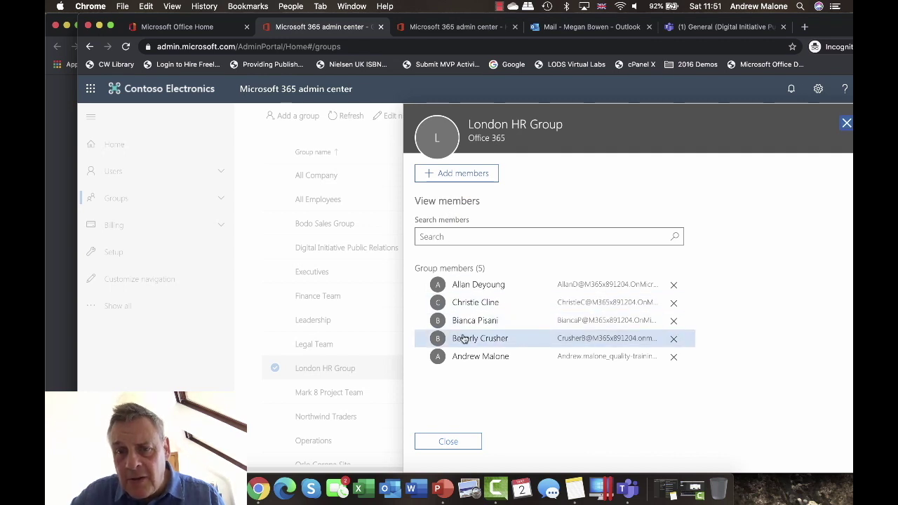
left_click(453, 443)
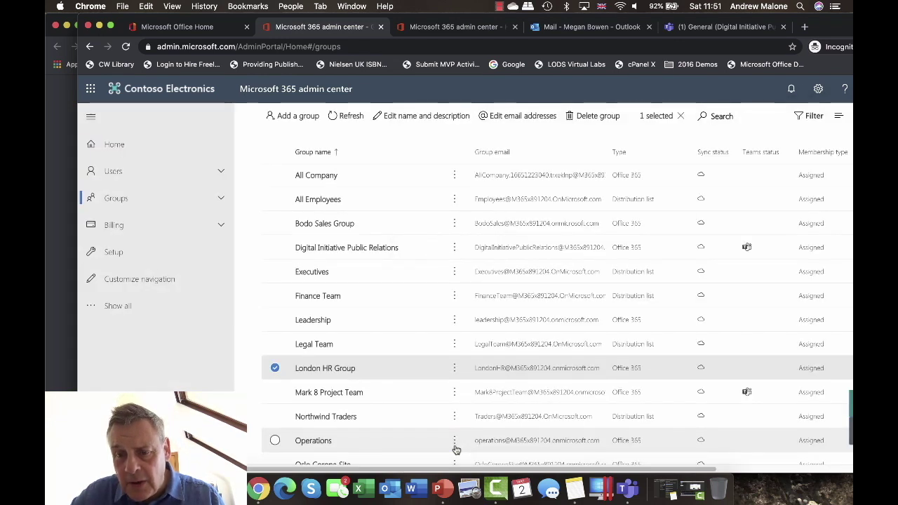
Reopen London HR Group's details and allow external senders to email the group in its settings
left_click(344, 370)
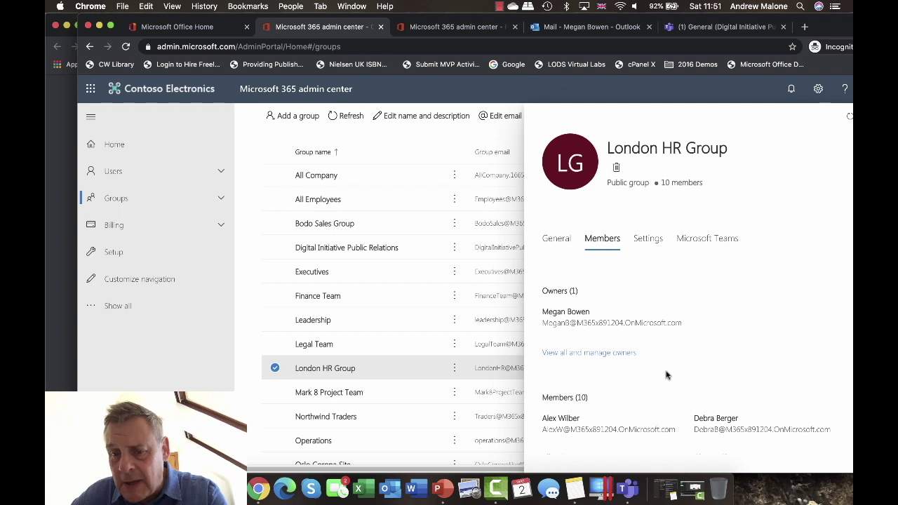
left_click(644, 244)
left_click(588, 330)
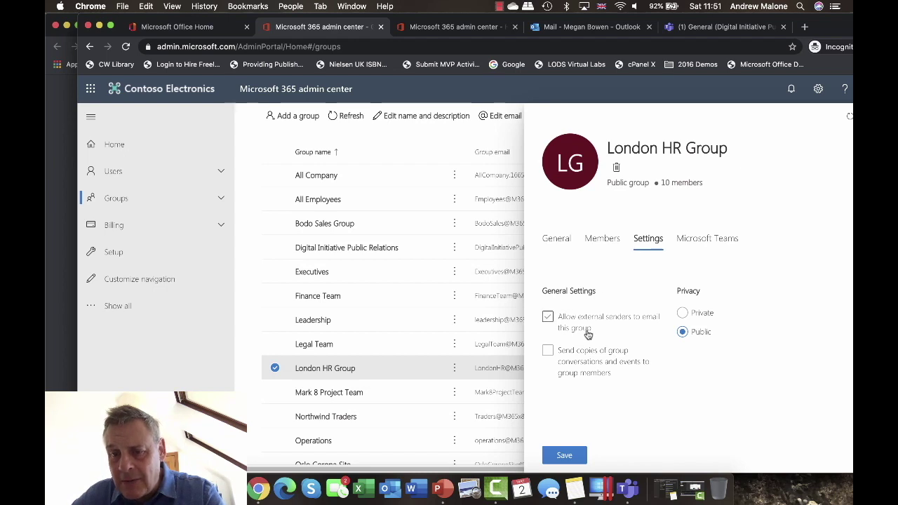
left_click(622, 336)
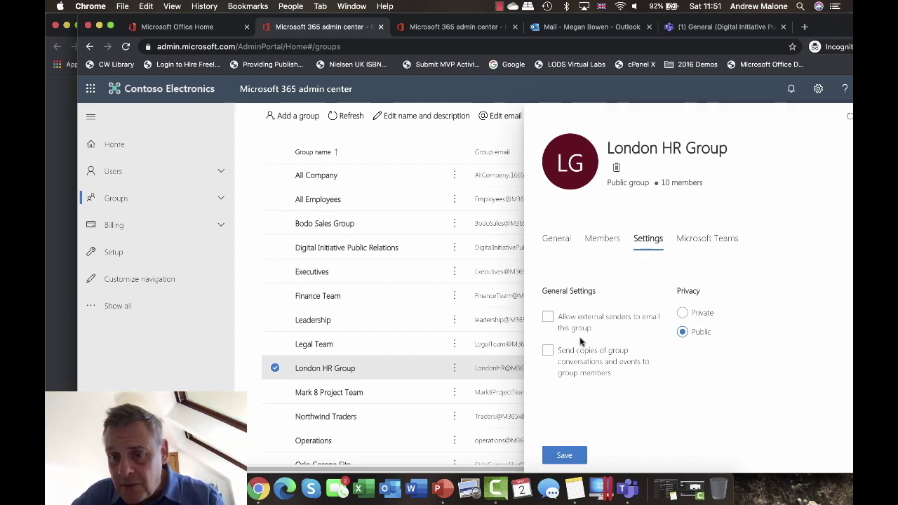
left_click(560, 331)
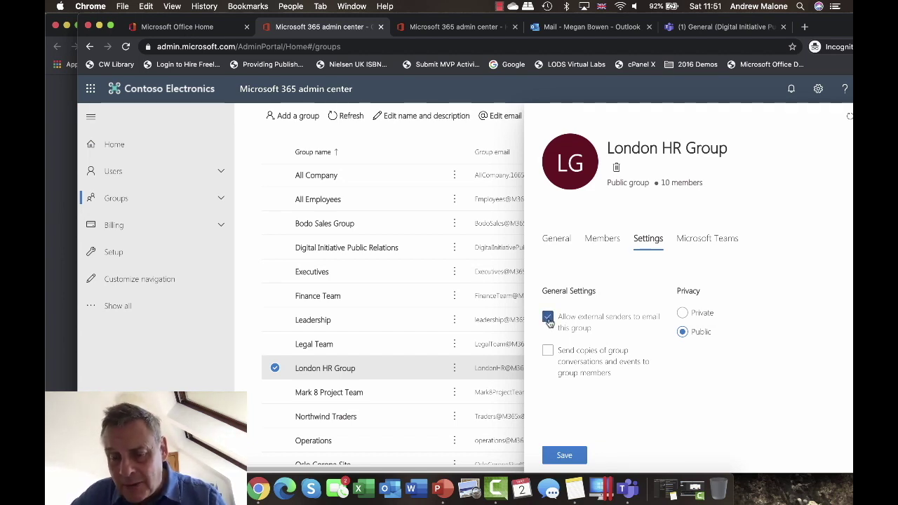
left_click(601, 374)
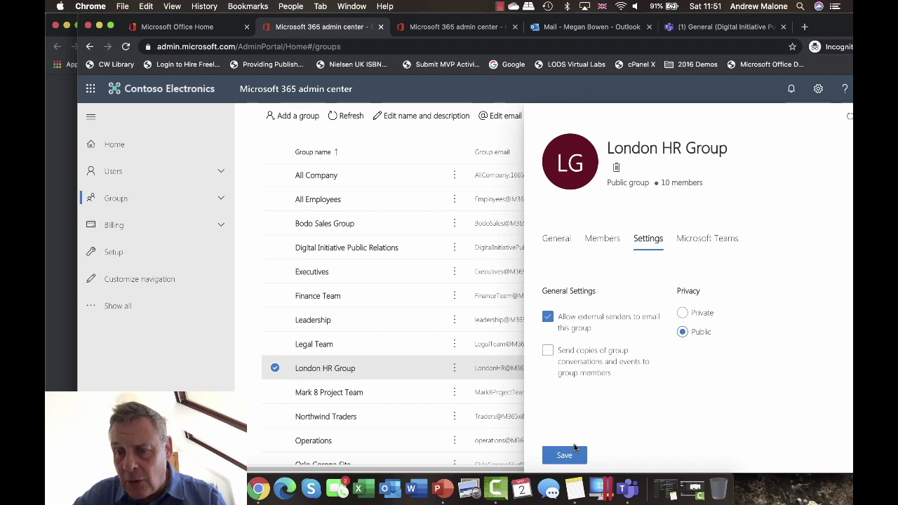
Create a Microsoft Teams team for London HR Group and confirm its creation
left_click(703, 239)
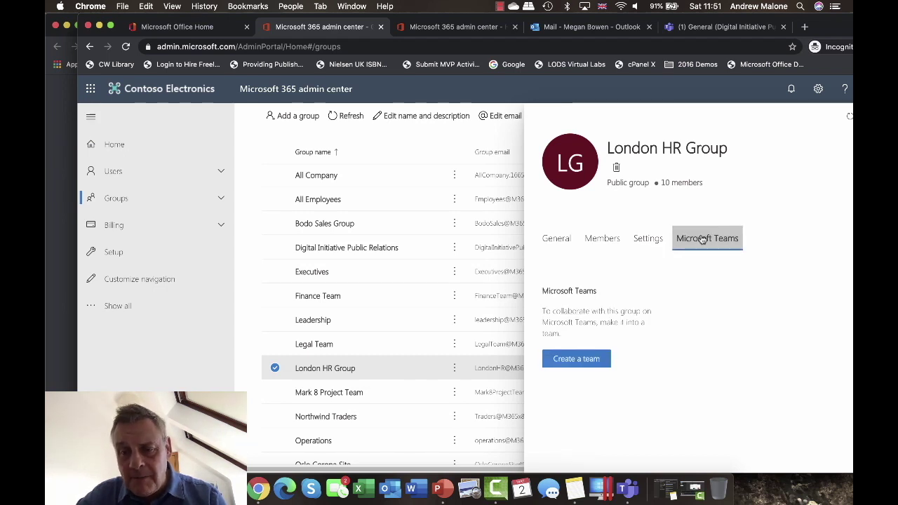
left_click(592, 364)
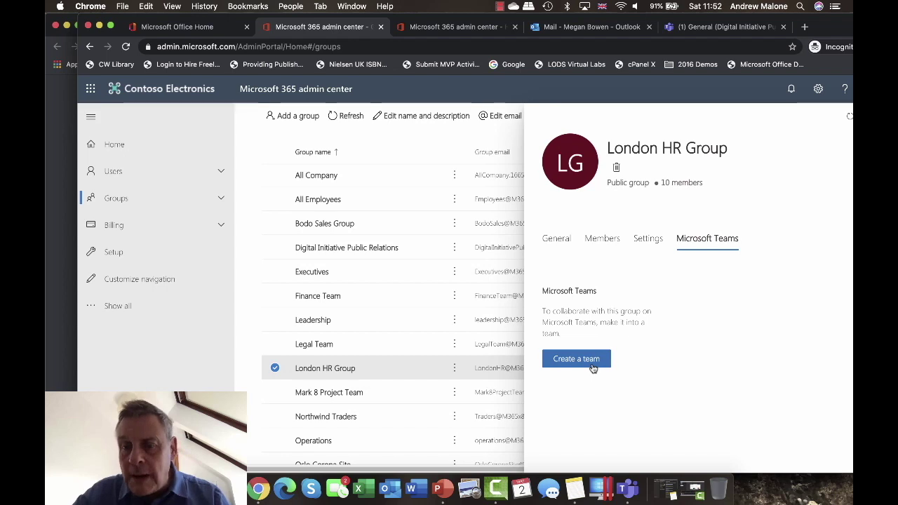
left_click(592, 365)
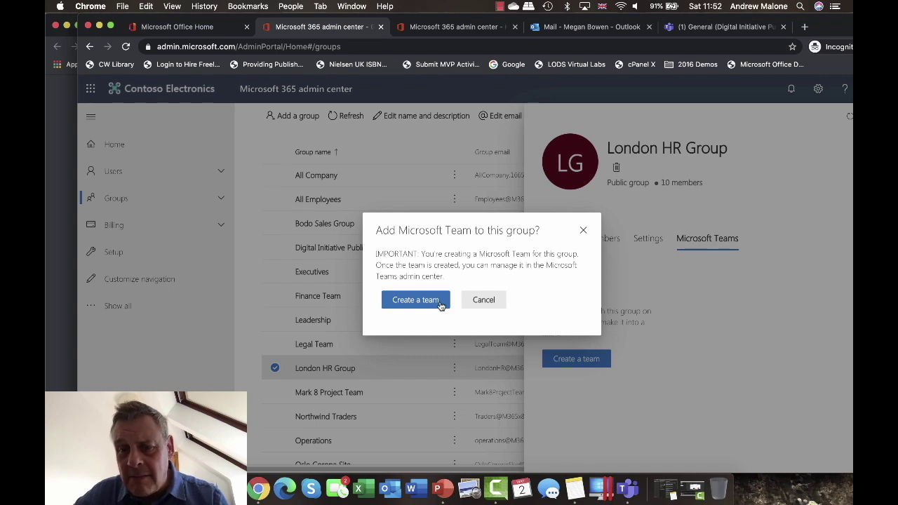
left_click(415, 300)
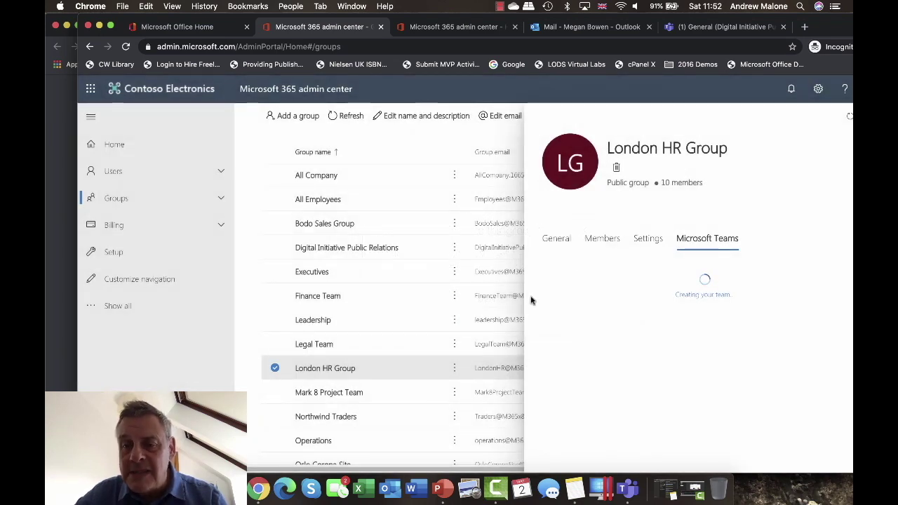
Review London HR Group's general information, deselect the group, and check its Teams status in the group list
left_click(565, 271)
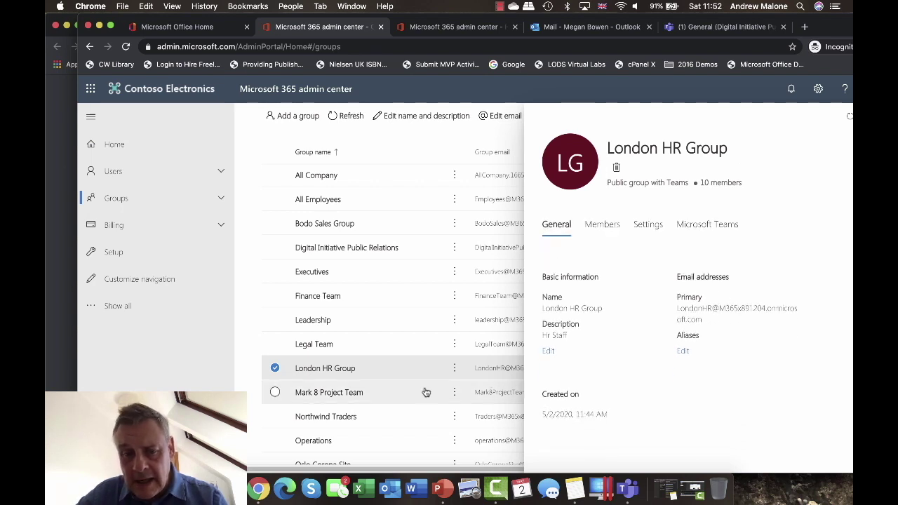
left_click(275, 369)
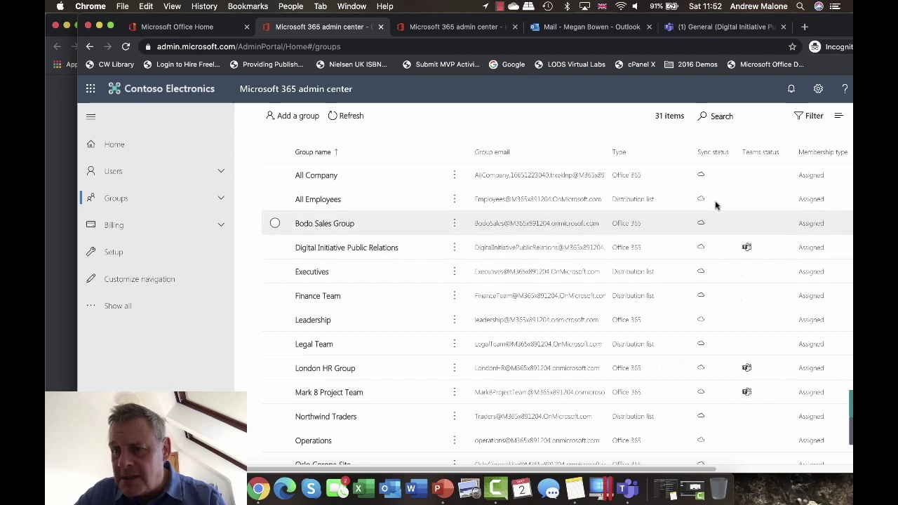
mouse_move(745, 364)
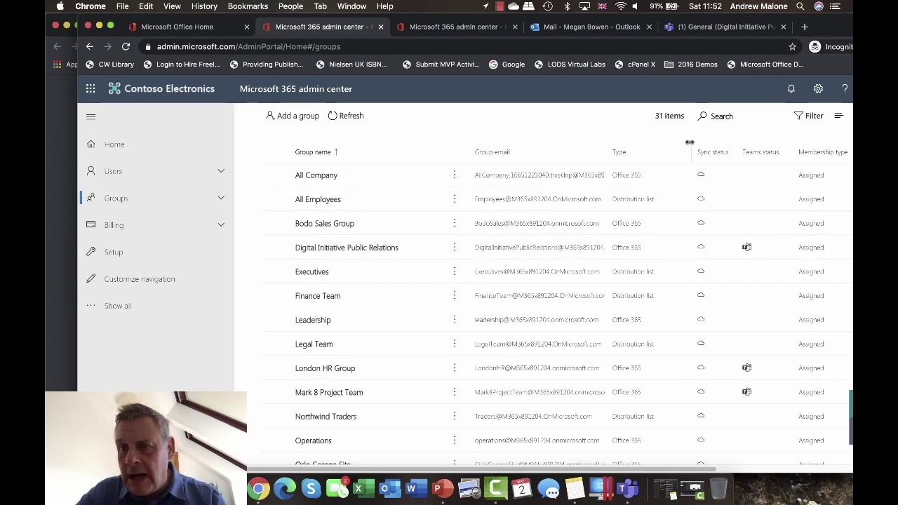
Switch to Microsoft Teams, reload it, view London HR Group's General channel, and close the Teams page
left_click(722, 27)
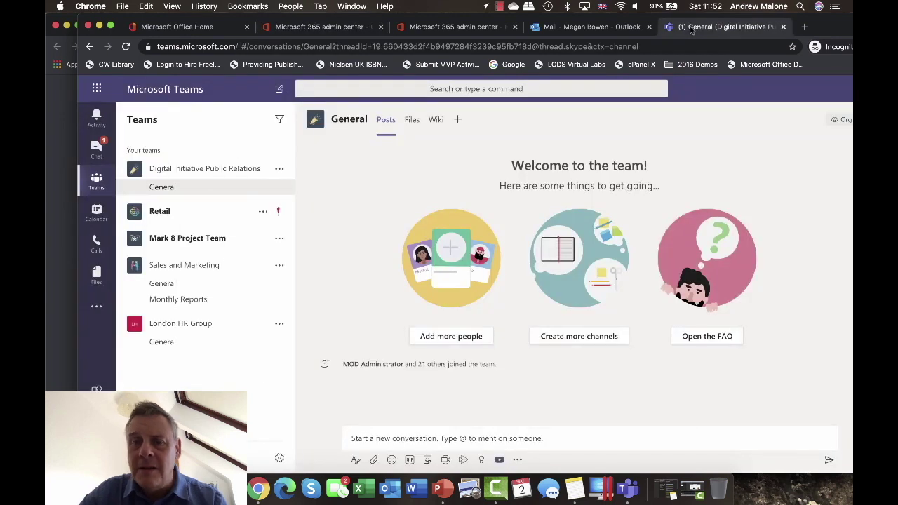
left_click(172, 6)
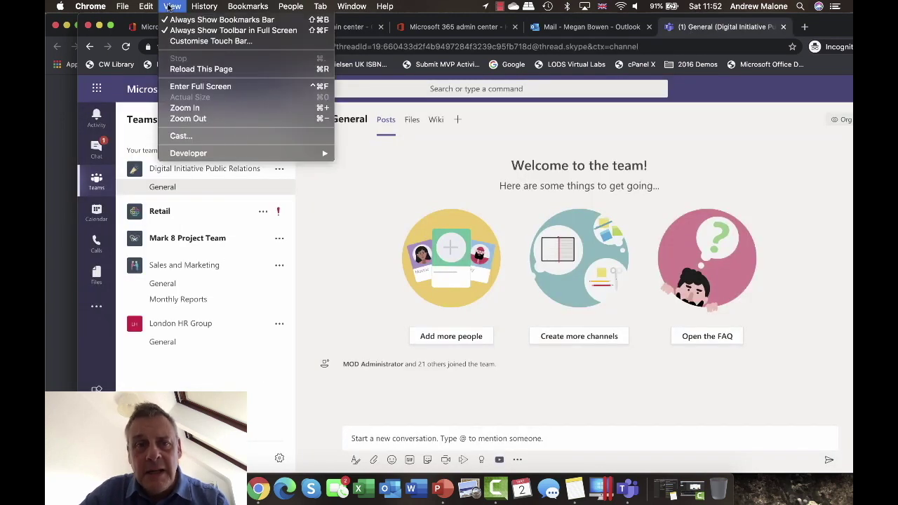
left_click(186, 69)
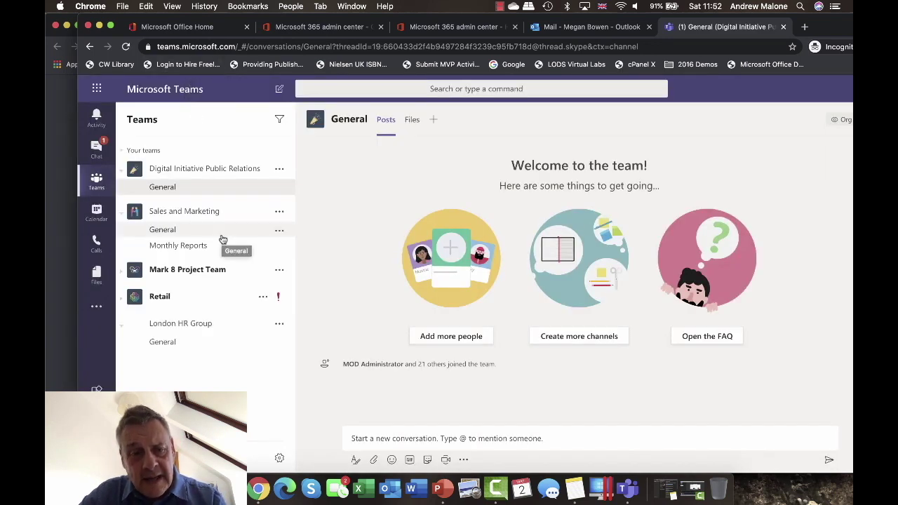
left_click(191, 328)
left_click(279, 324)
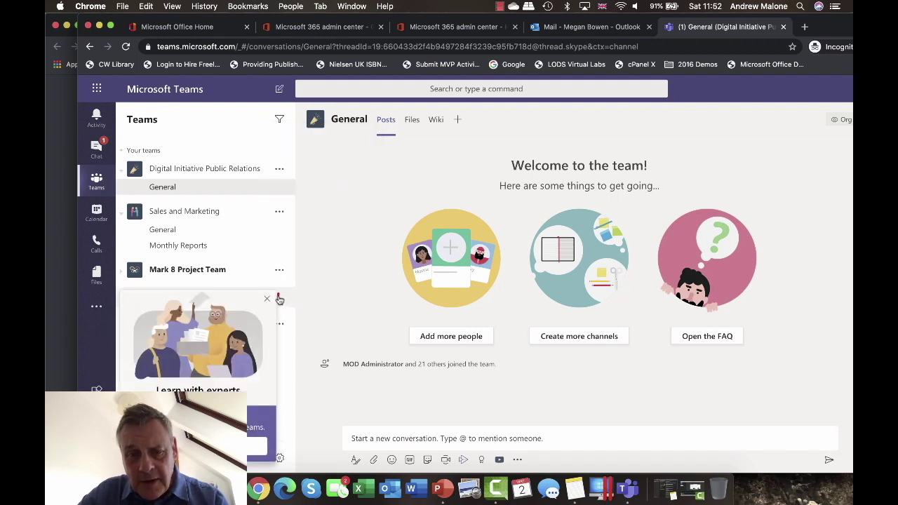
left_click(268, 300)
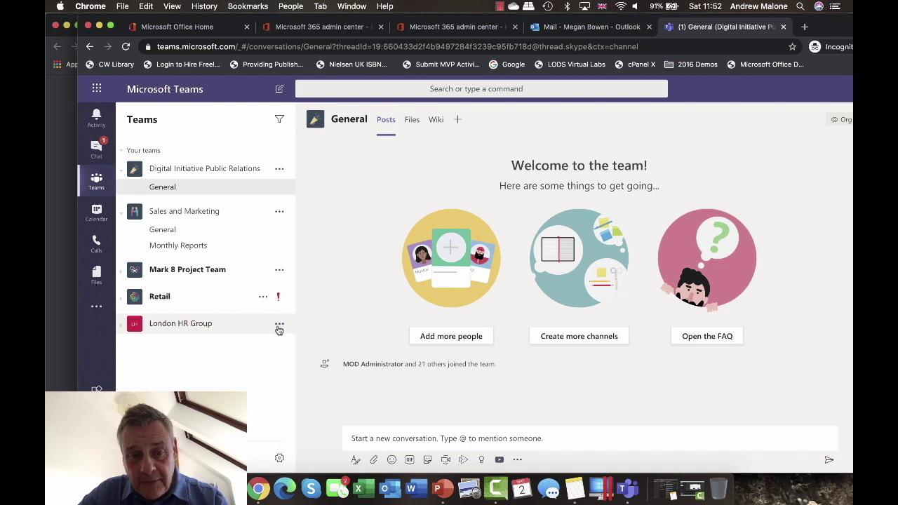
left_click(259, 325)
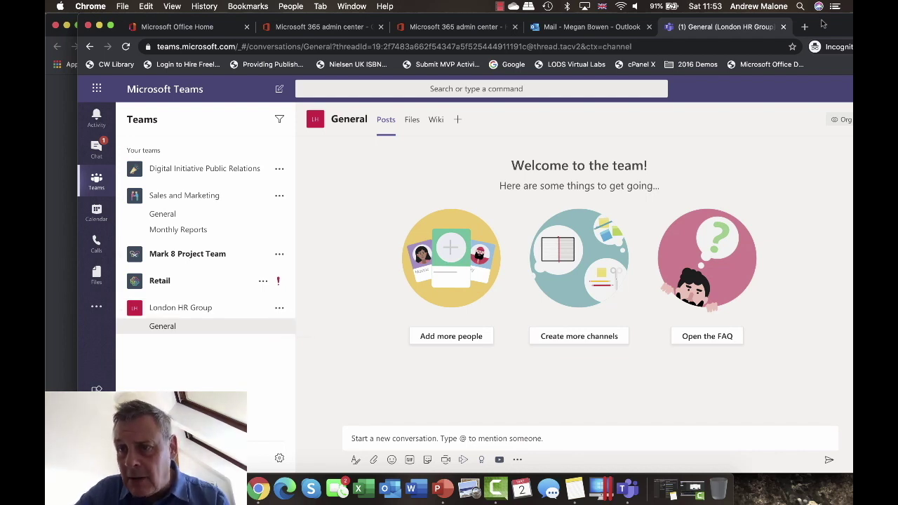
left_click(783, 27)
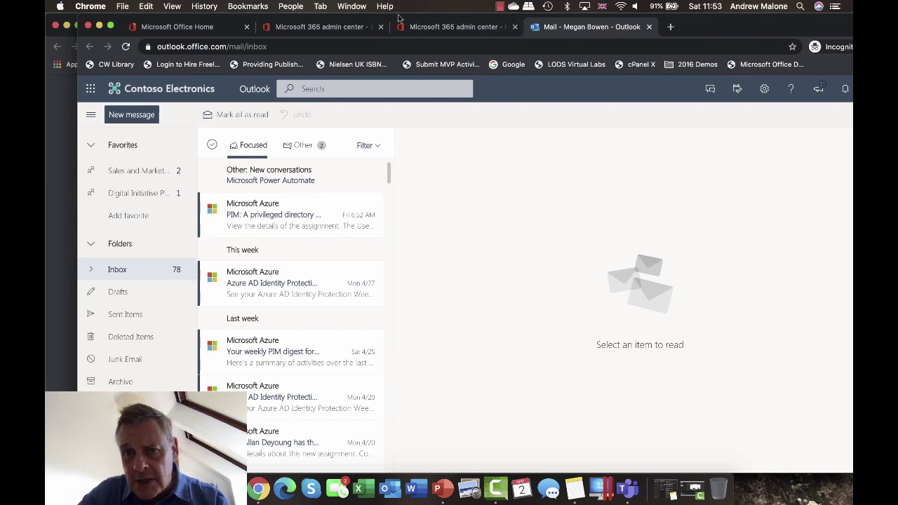
Reload the Outlook mailbox and look for London HR Group in the Groups section of the folder list
left_click(324, 29)
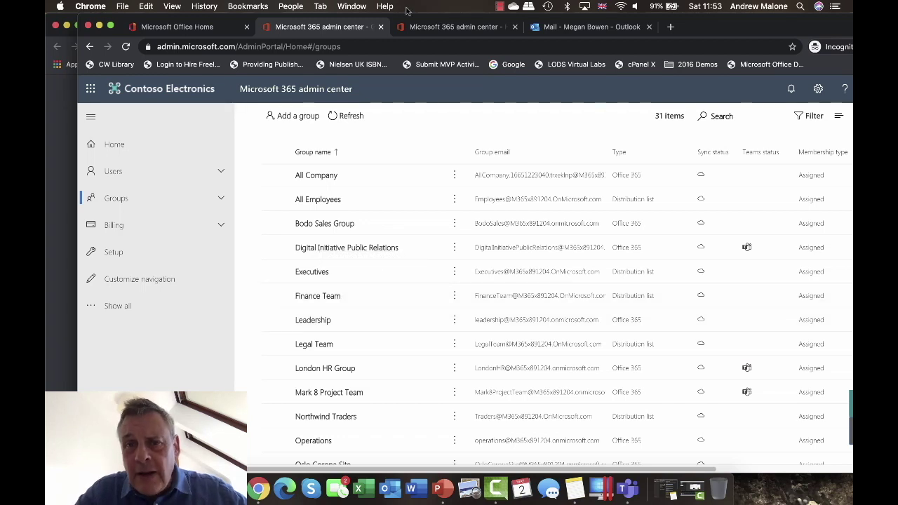
left_click(551, 28)
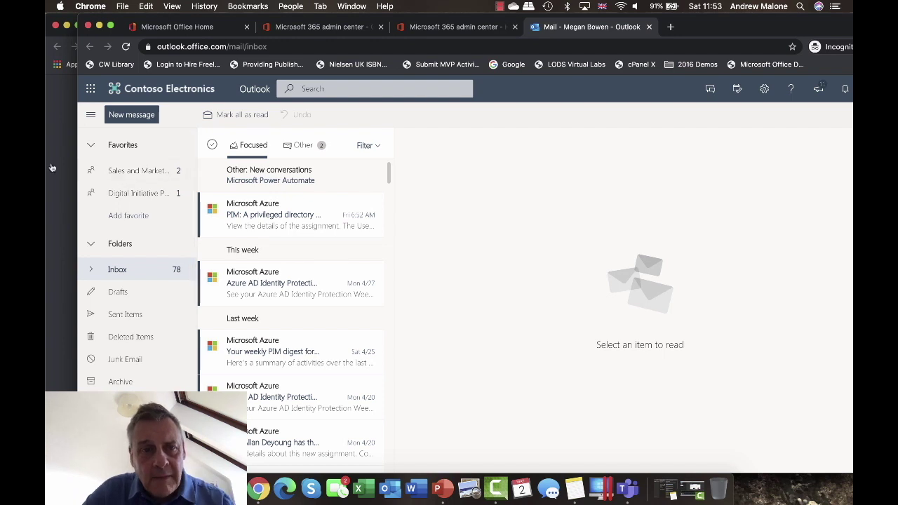
left_click(171, 7)
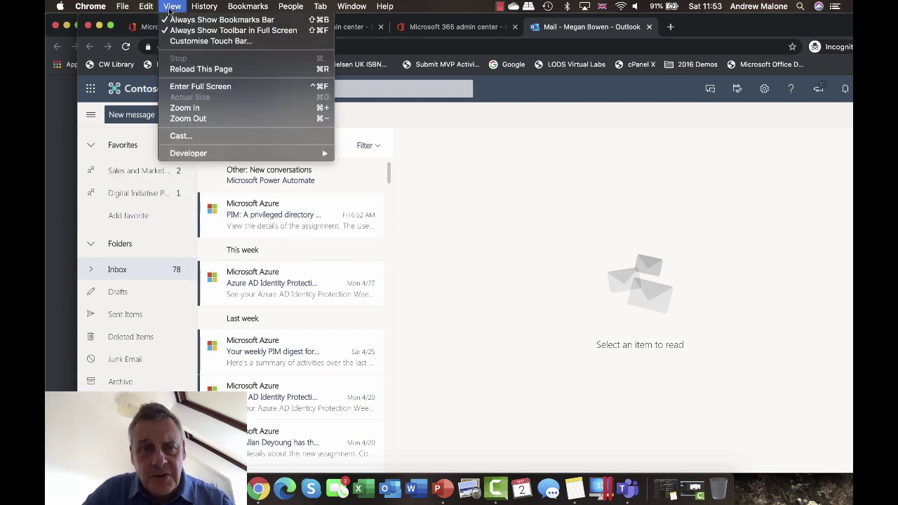
left_click(188, 69)
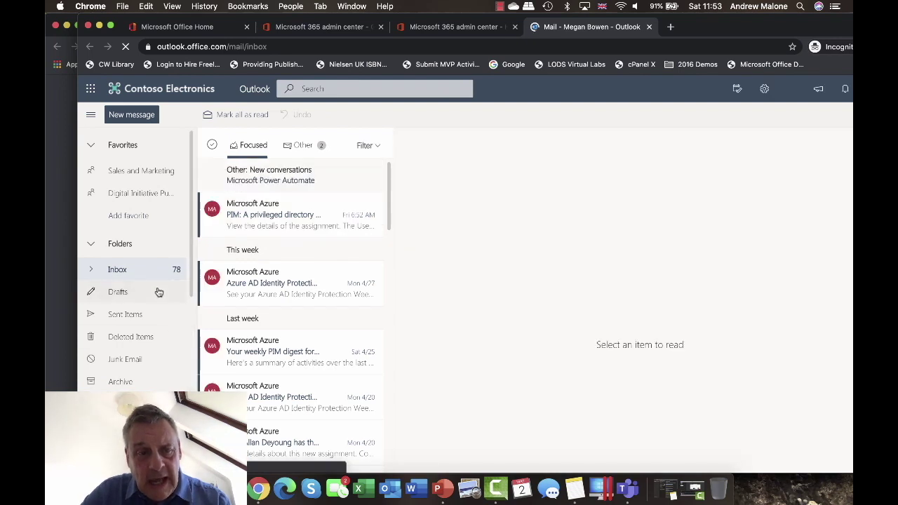
scroll(159, 293, "down", 8)
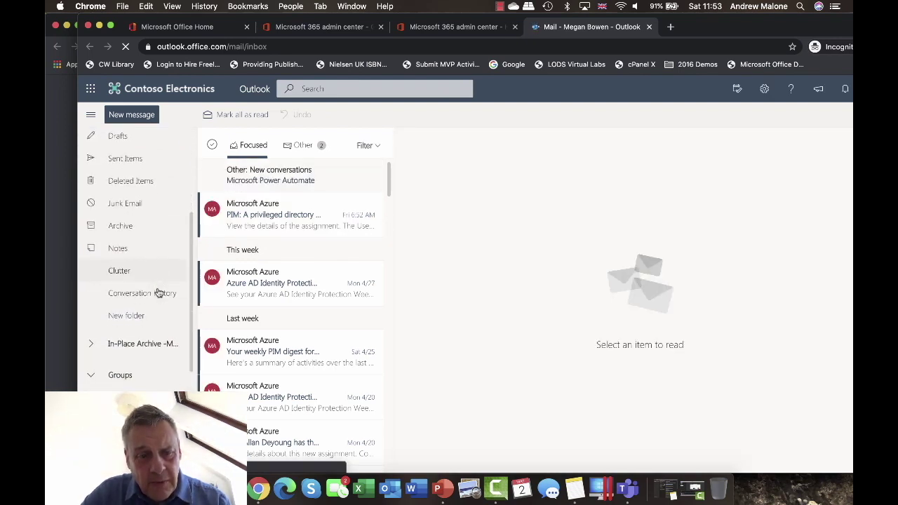
scroll(159, 292, "down", 3)
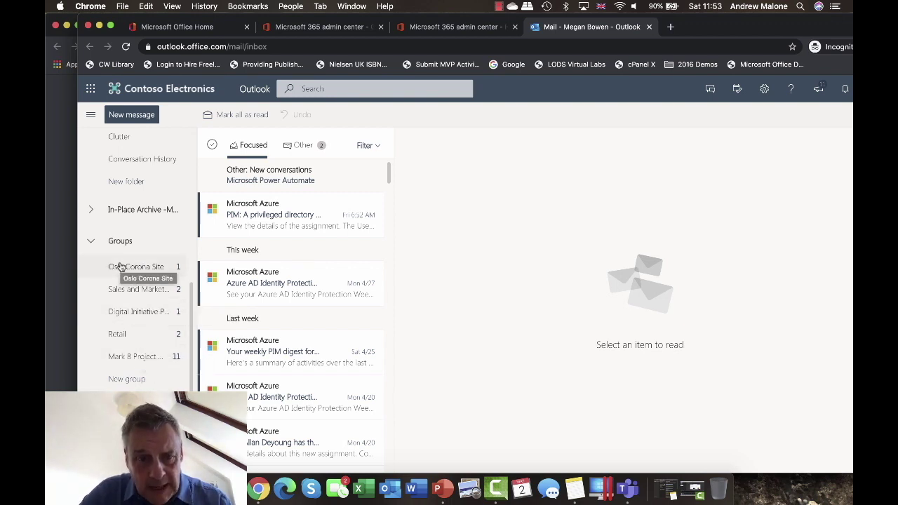
Open the Sales and Marketing group's H2 Goals message in Outlook and view the group's SharePoint site
left_click(129, 290)
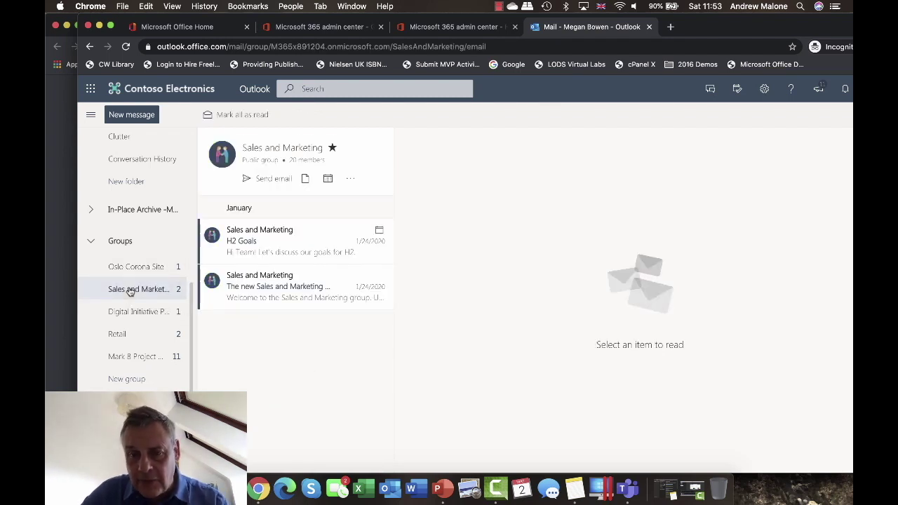
left_click(285, 247)
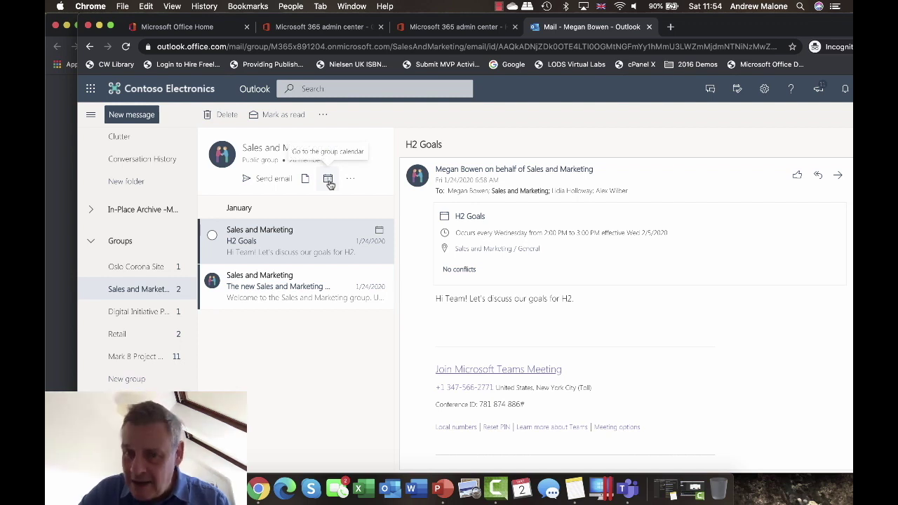
left_click(357, 181)
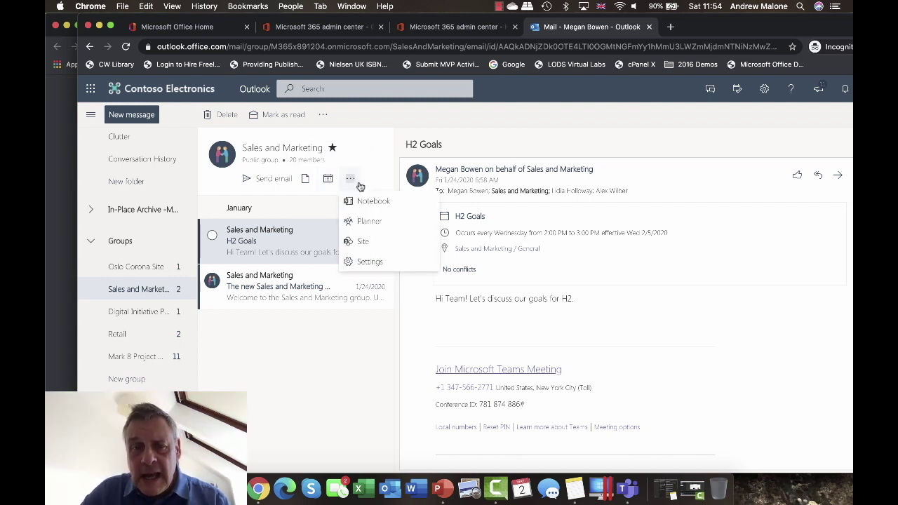
left_click(370, 242)
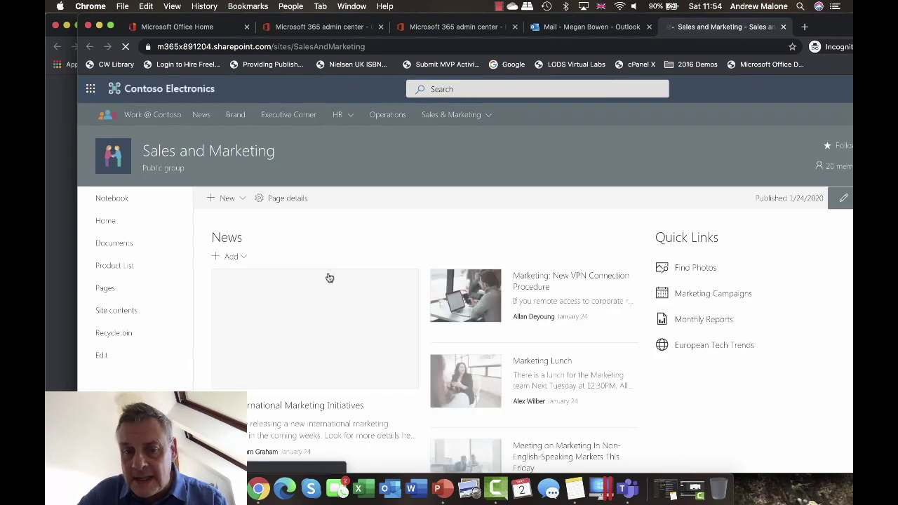
scroll(327, 274, "down", 2)
scroll(329, 278, "up", 2)
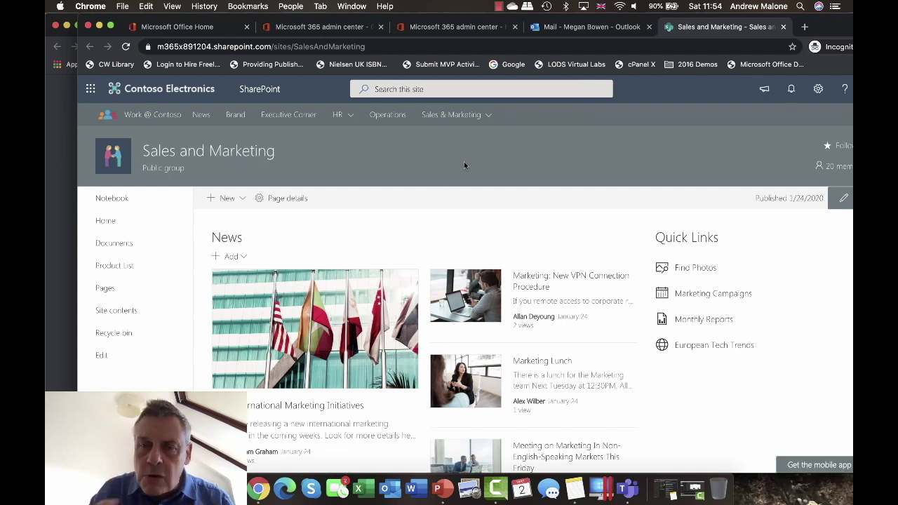
Review the mailbox folders and groups in Outlook once more, and close the Outlook and SharePoint pages
left_click(576, 27)
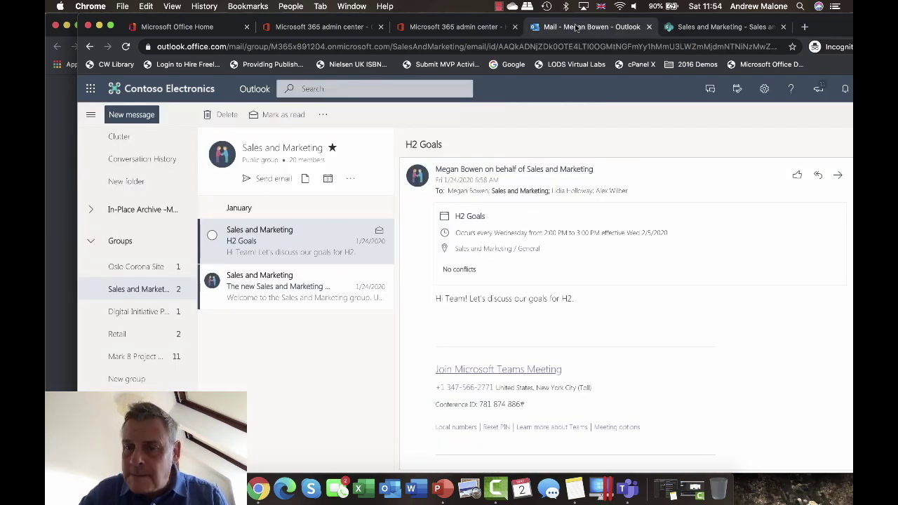
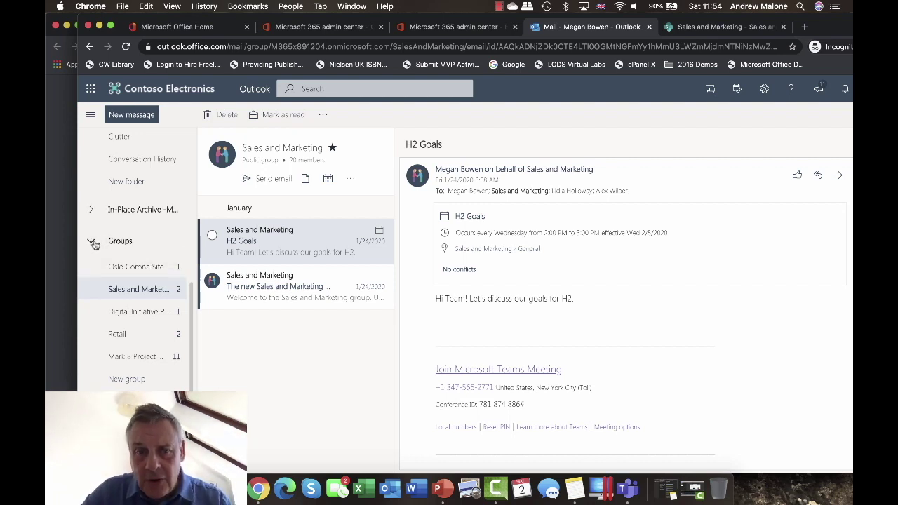
scroll(105, 242, "up", 5)
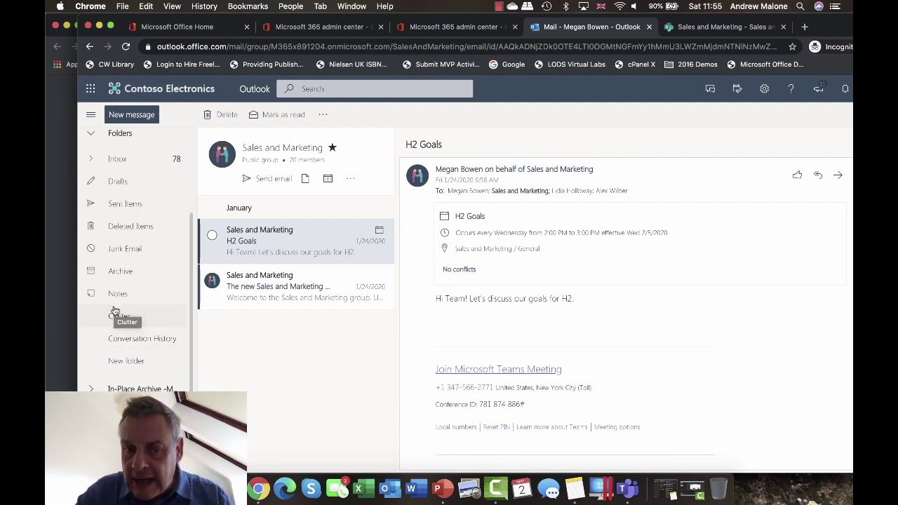
scroll(114, 315, "down", 5)
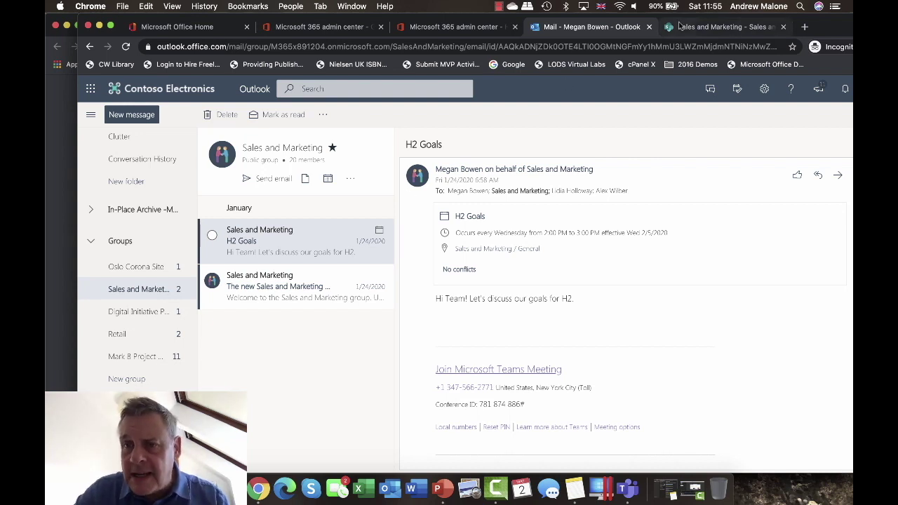
left_click(650, 26)
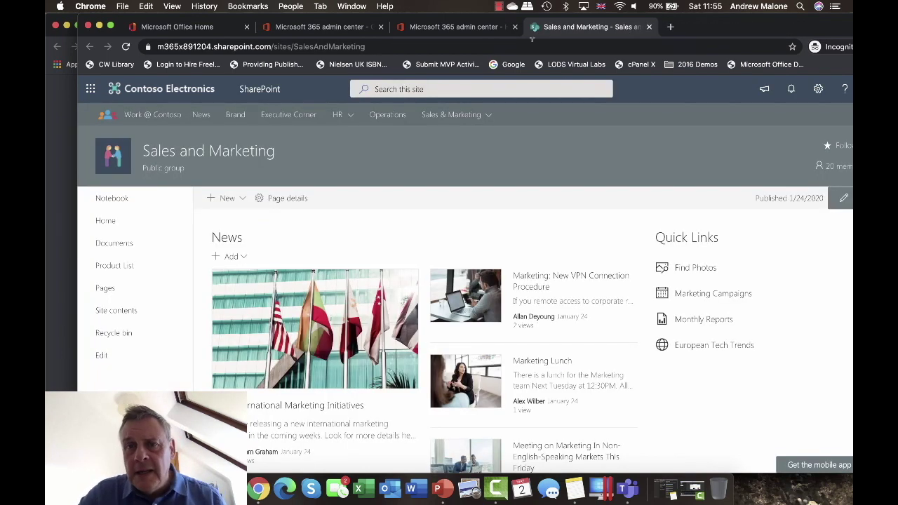
left_click(649, 27)
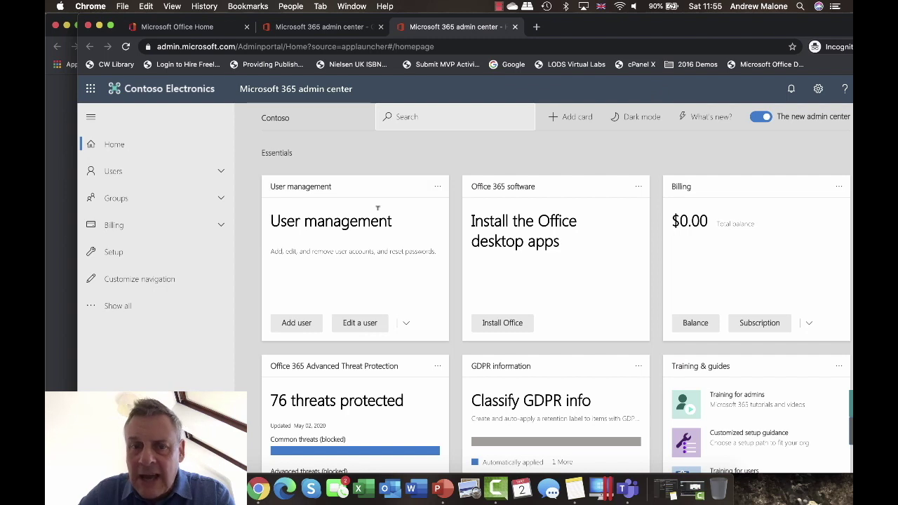
View the list of groups in the Microsoft 365 admin center and collapse the Groups navigation section
left_click(193, 201)
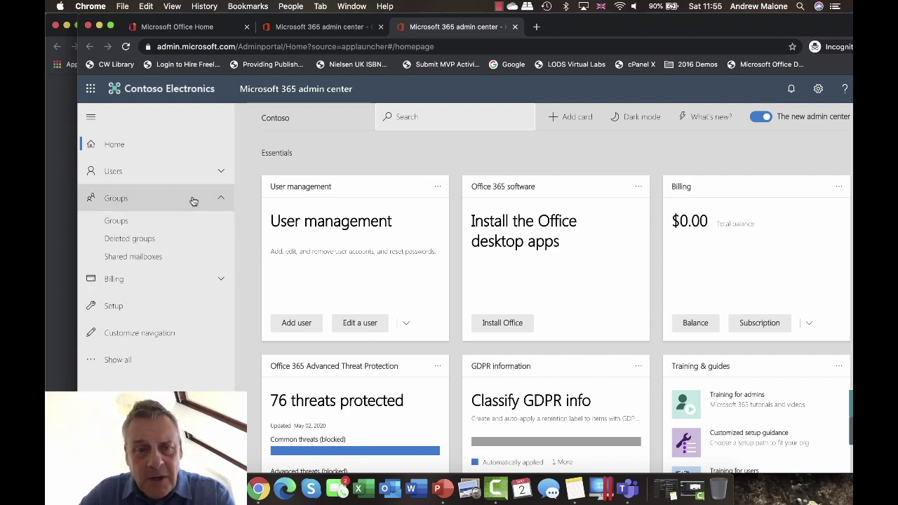
left_click(186, 222)
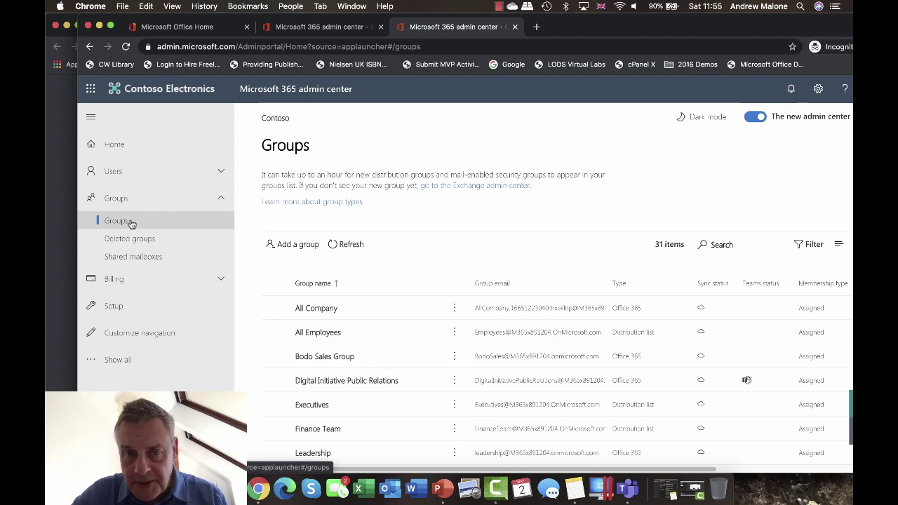
left_click(222, 199)
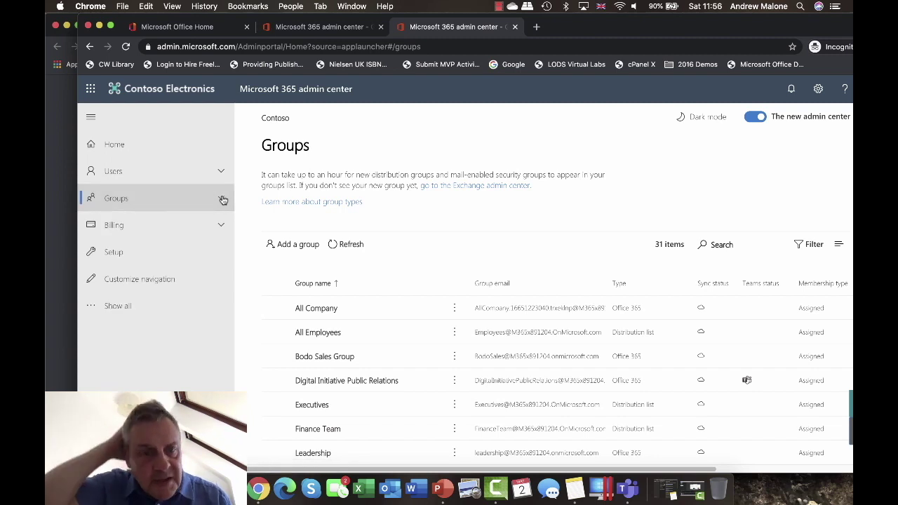
Show all admin center navigation entries and open the Office 365 Groups options in the organization's service settings
left_click(157, 306)
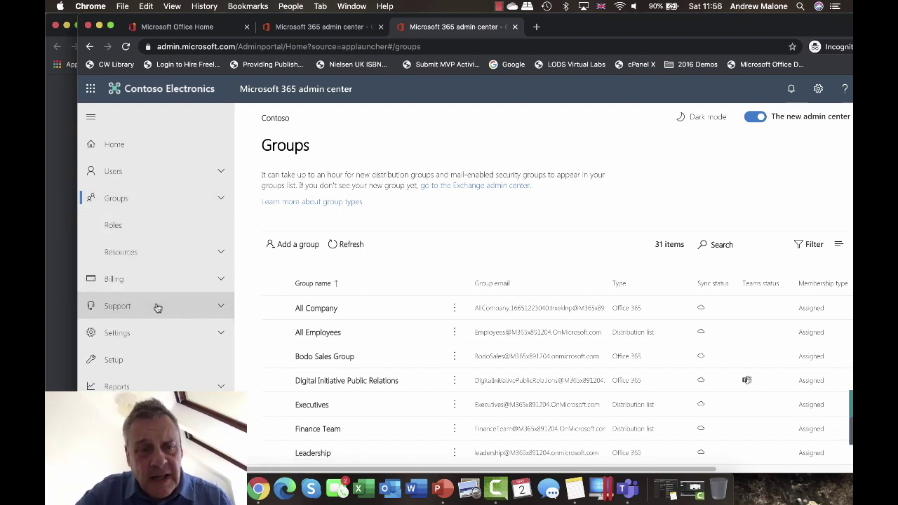
left_click(155, 333)
left_click(126, 390)
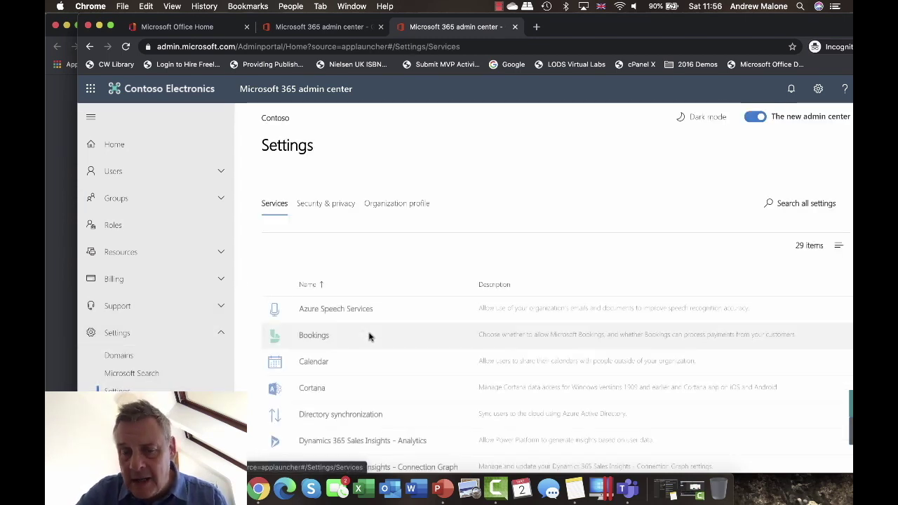
scroll(370, 338, "down", 5)
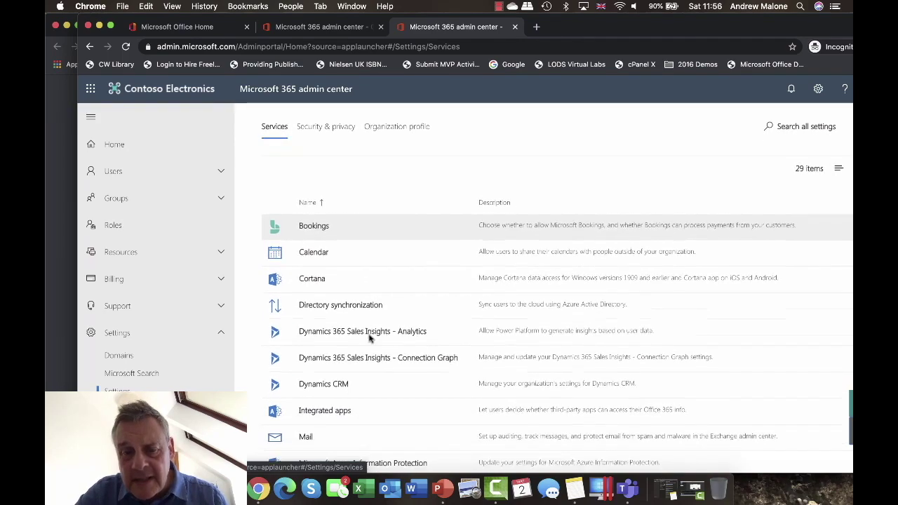
scroll(370, 337, "down", 5)
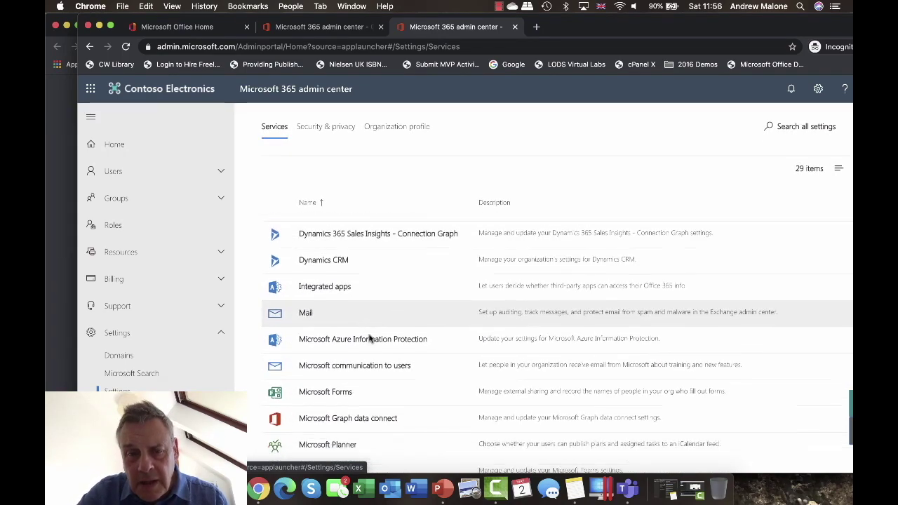
scroll(370, 339, "down", 2)
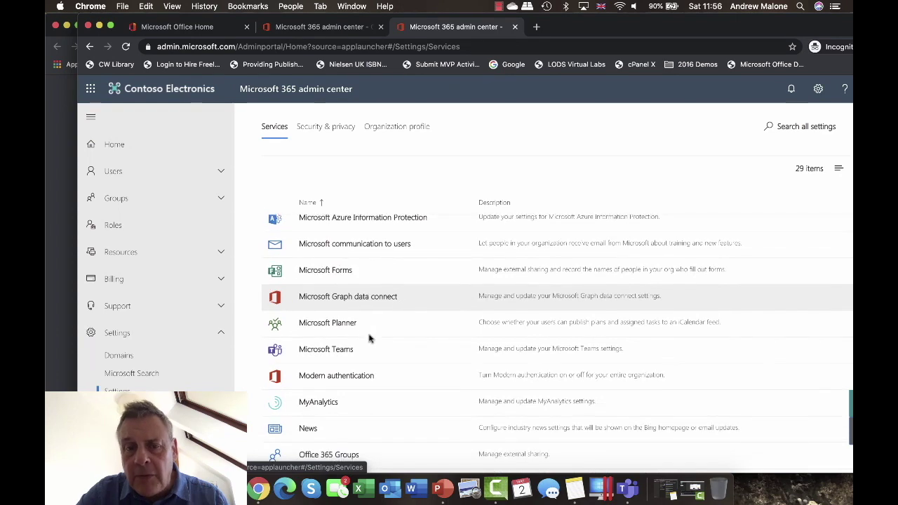
scroll(369, 339, "down", 3)
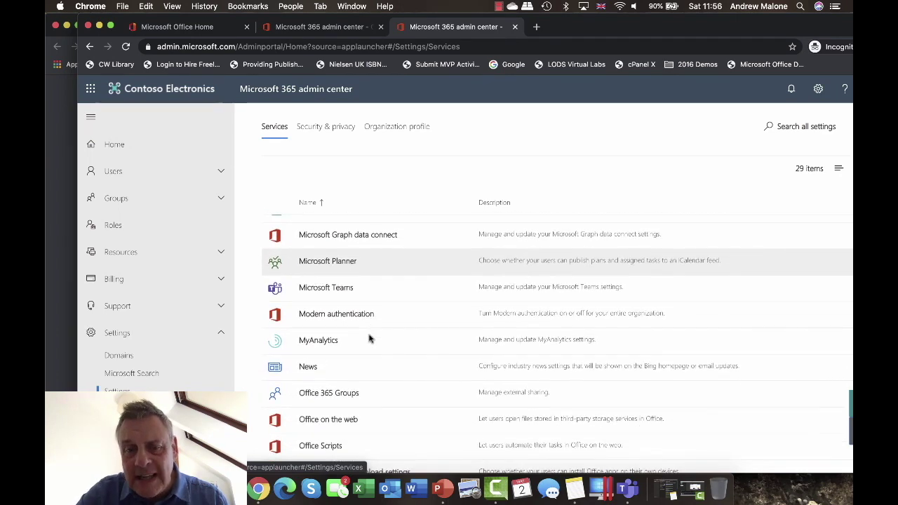
scroll(370, 338, "down", 3)
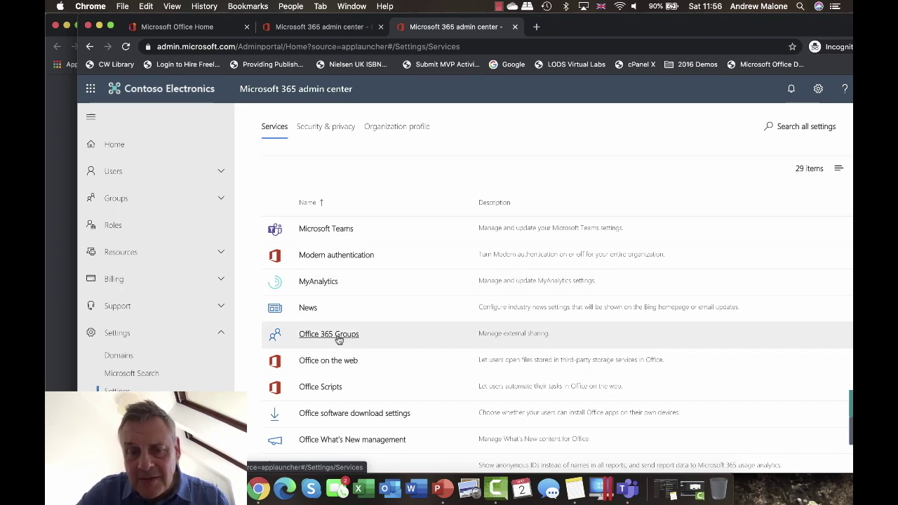
left_click(337, 335)
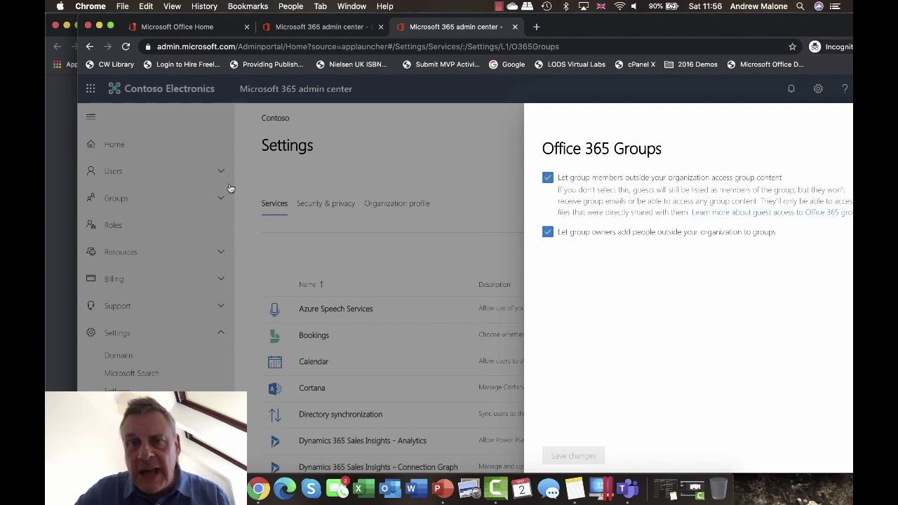
Close the Office 365 Groups settings page and open the Azure Active Directory admin center from the full admin center navigation
left_click(515, 27)
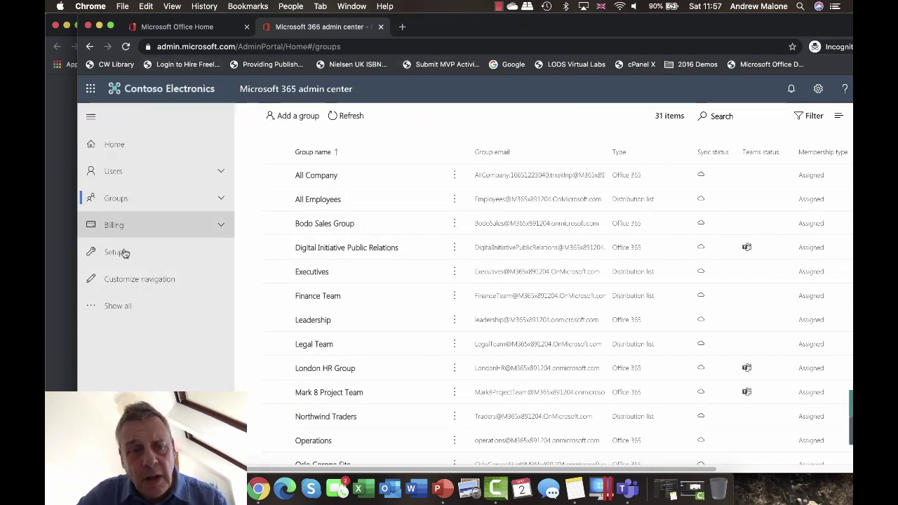
left_click(120, 307)
scroll(120, 314, "down", 4)
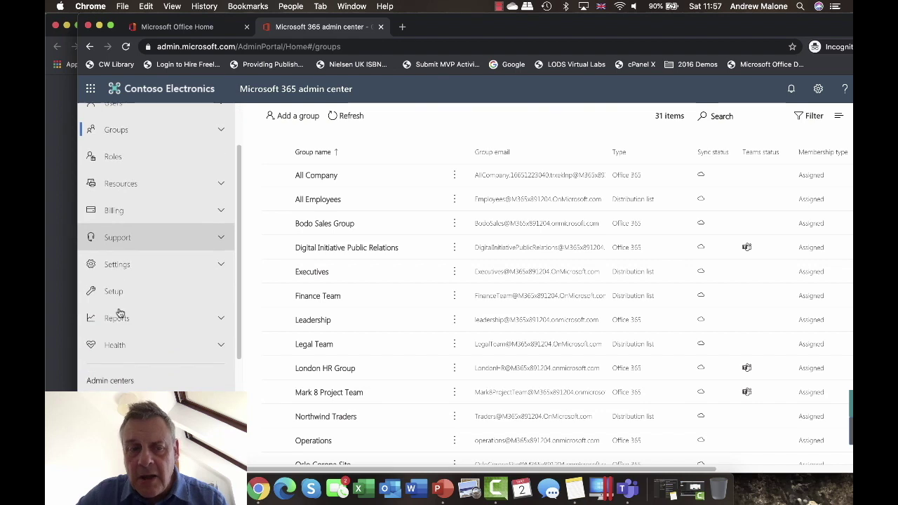
scroll(119, 314, "down", 3)
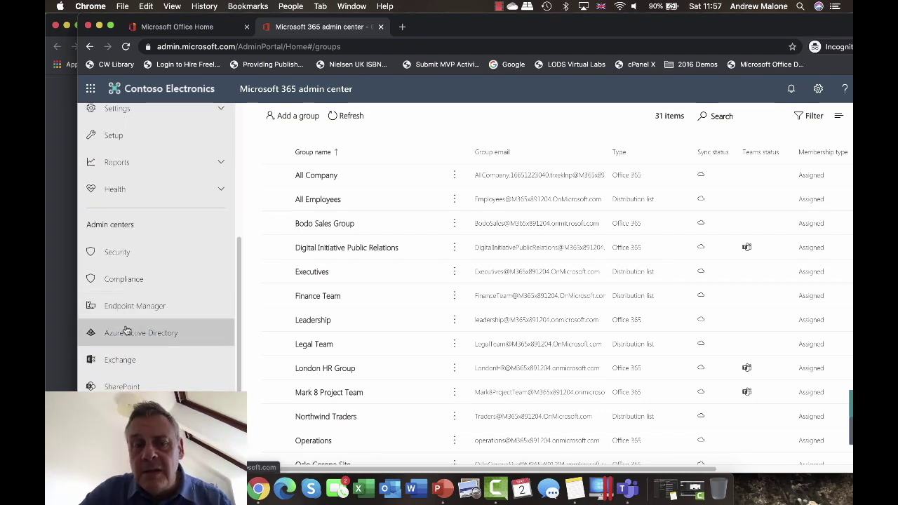
left_click(127, 331)
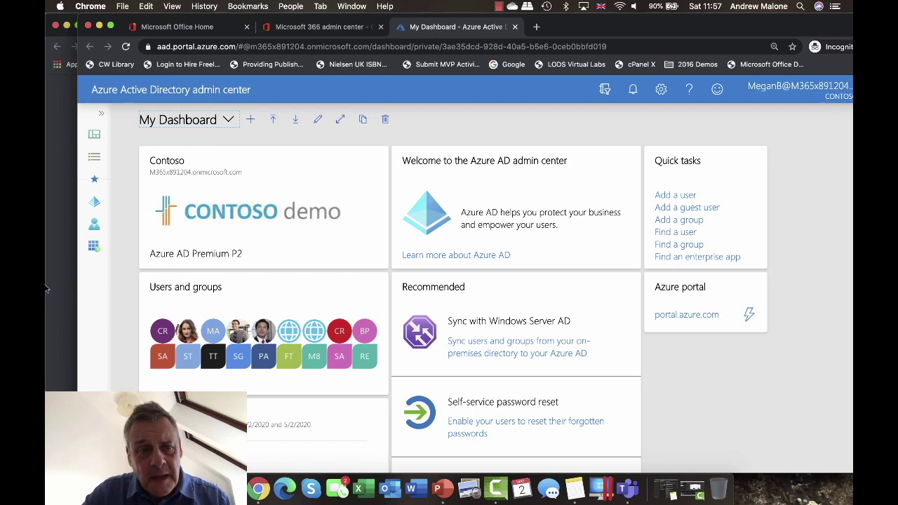
Review the overview details of London HR Group in the Azure Active Directory groups list, and return to all groups
left_click(95, 201)
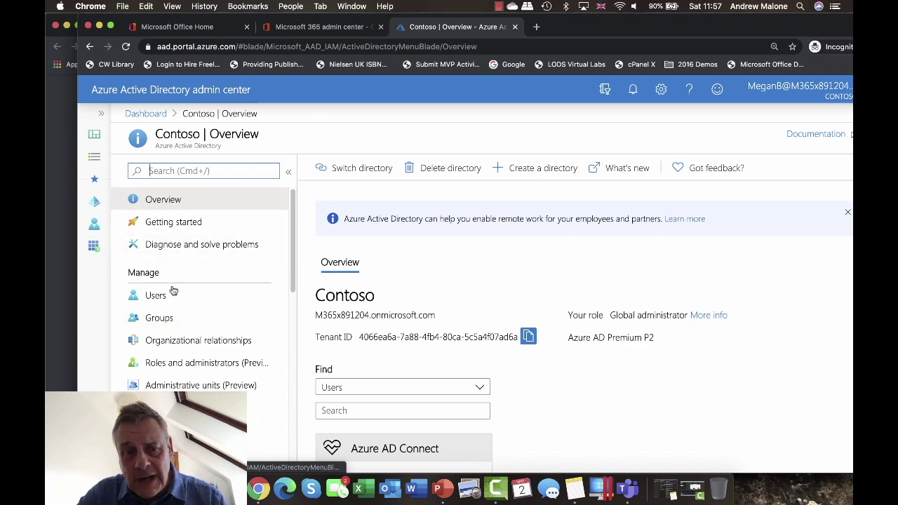
left_click(159, 318)
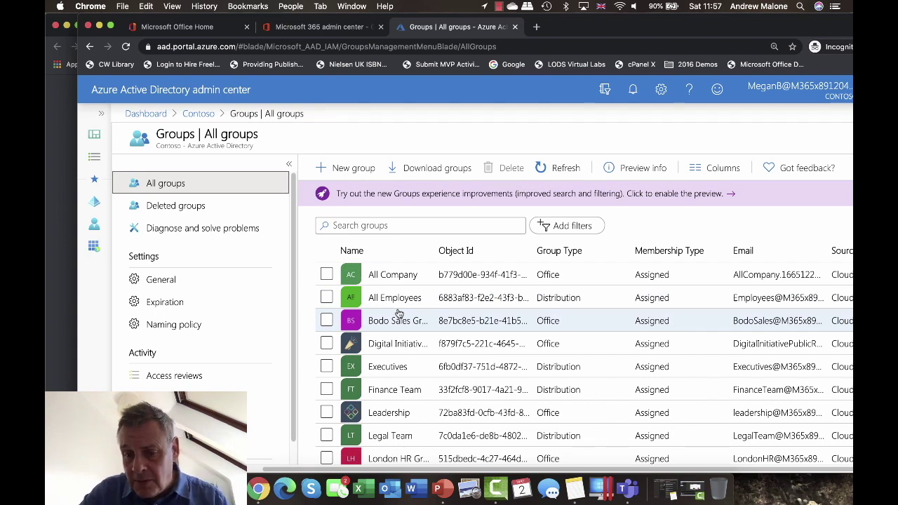
left_click(405, 459)
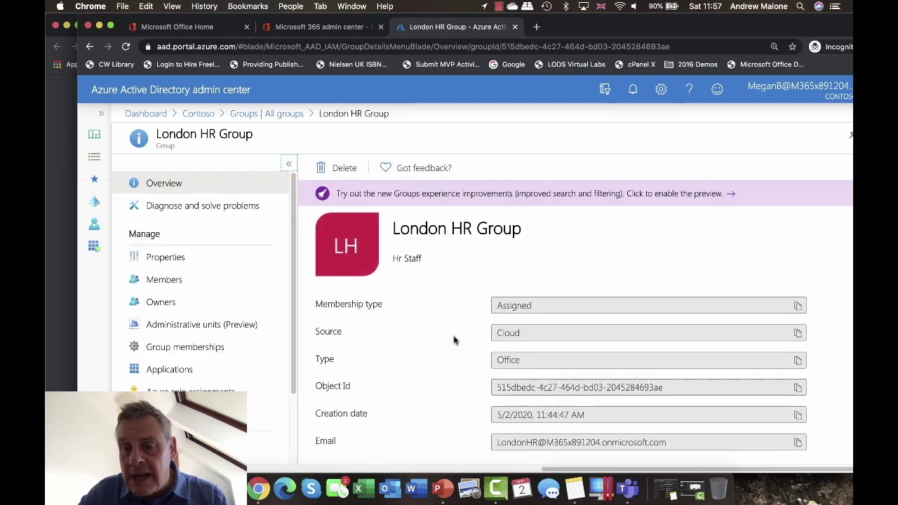
scroll(460, 334, "down", 2)
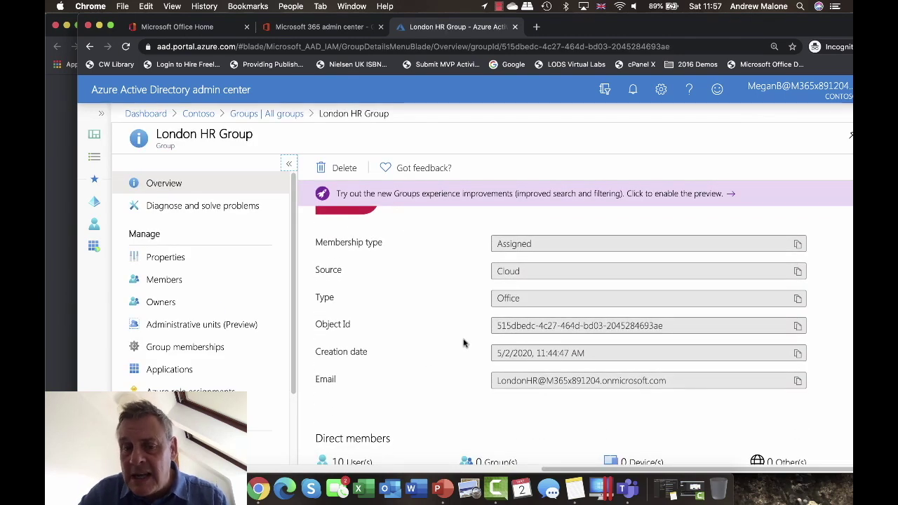
scroll(462, 340, "down", 3)
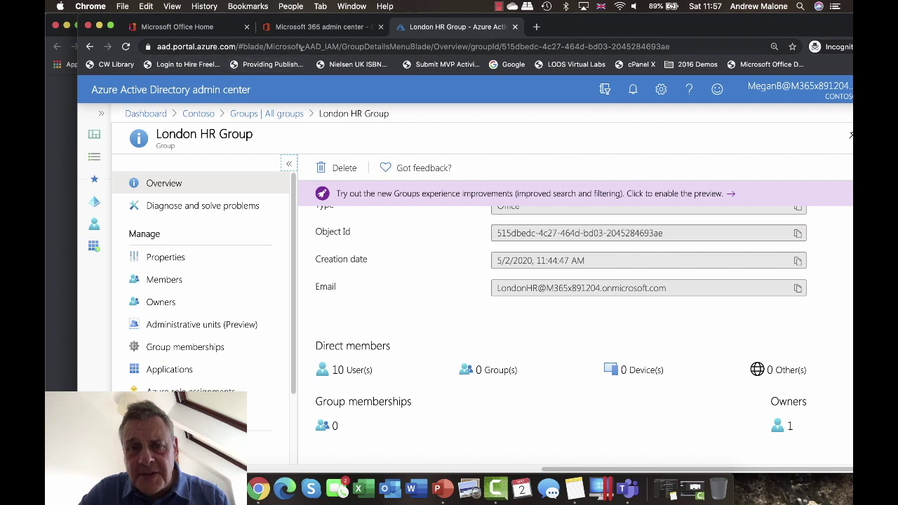
left_click(296, 113)
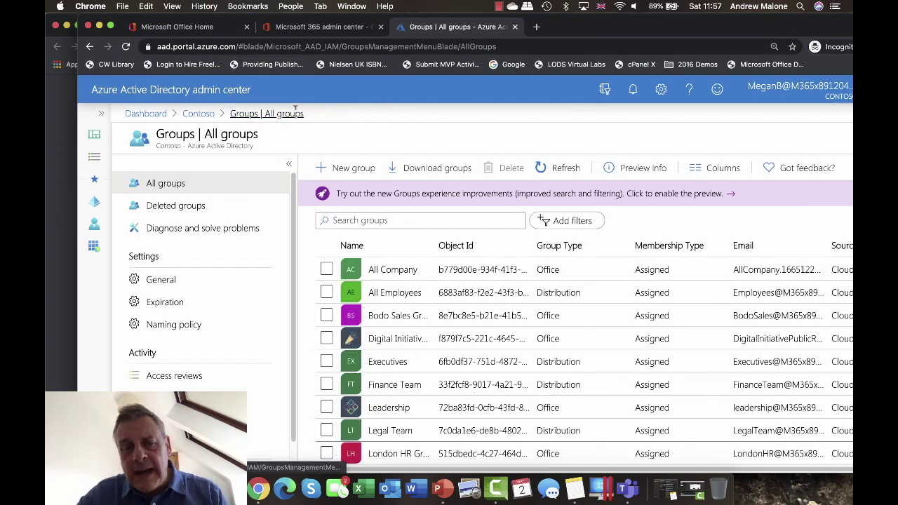
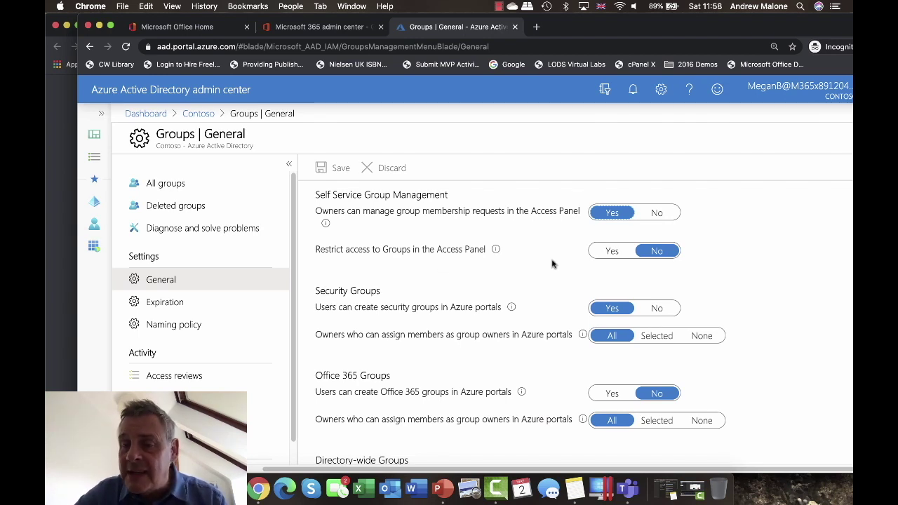
Try restricting access to Groups in the Access Panel, set it back to No, and review the remaining general group settings
left_click(618, 252)
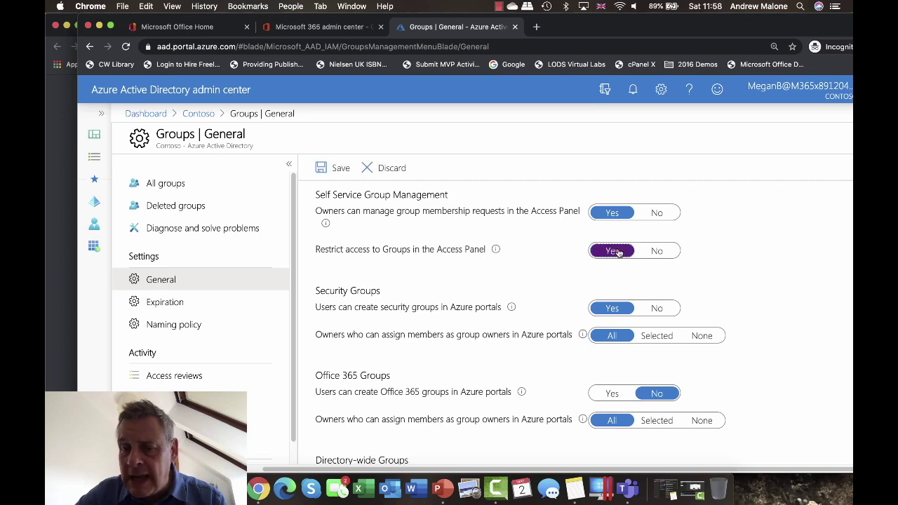
left_click(668, 253)
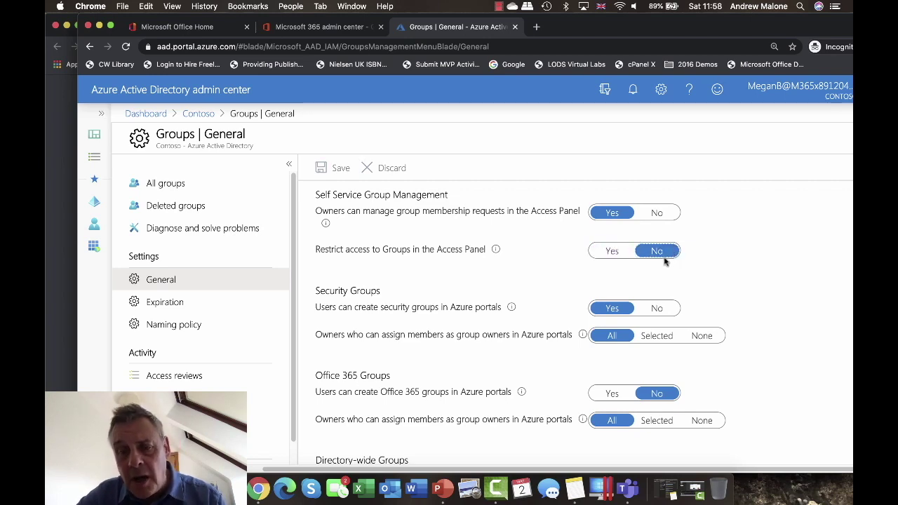
scroll(650, 276, "down", 2)
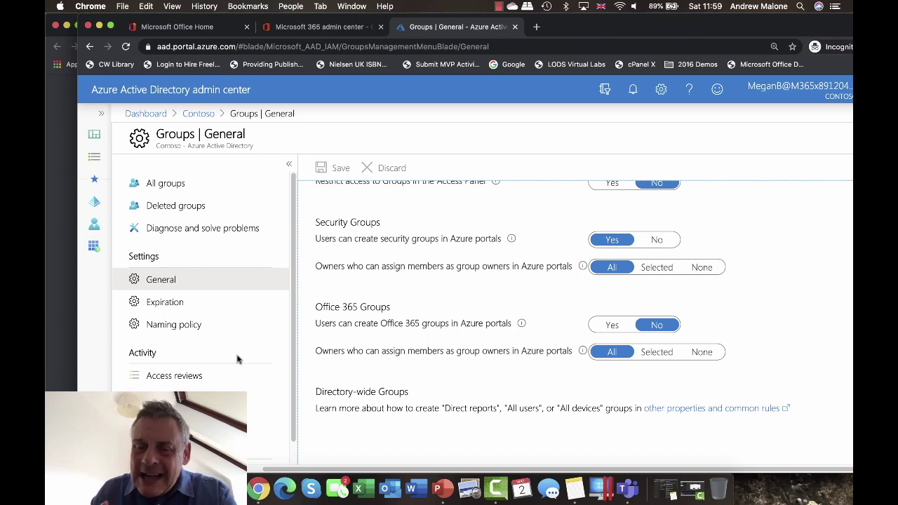
In the group expiration settings, choose a group lifetime of 365 days and activate the email contact field for groups with no owners
left_click(172, 302)
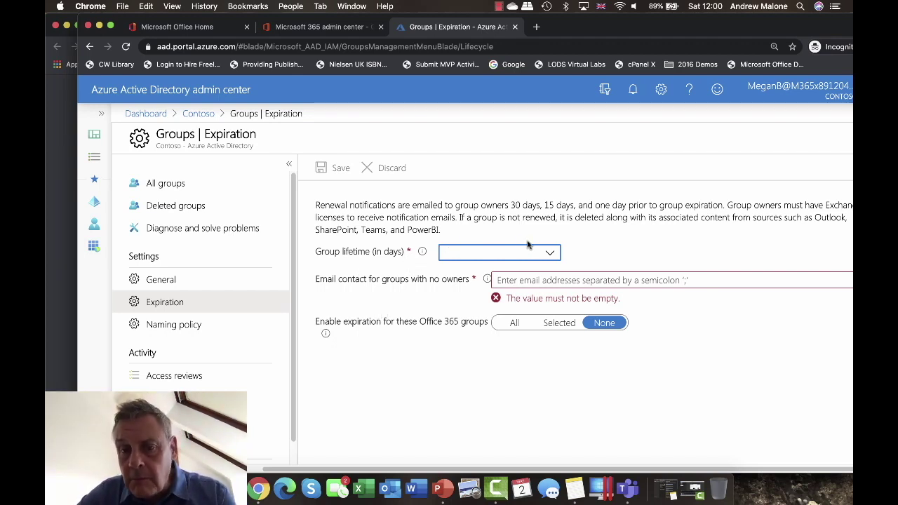
left_click(551, 254)
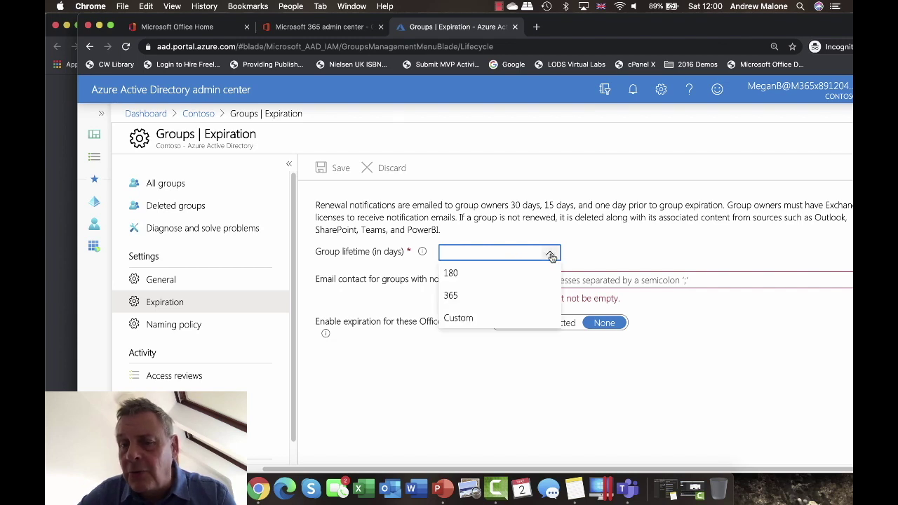
left_click(518, 302)
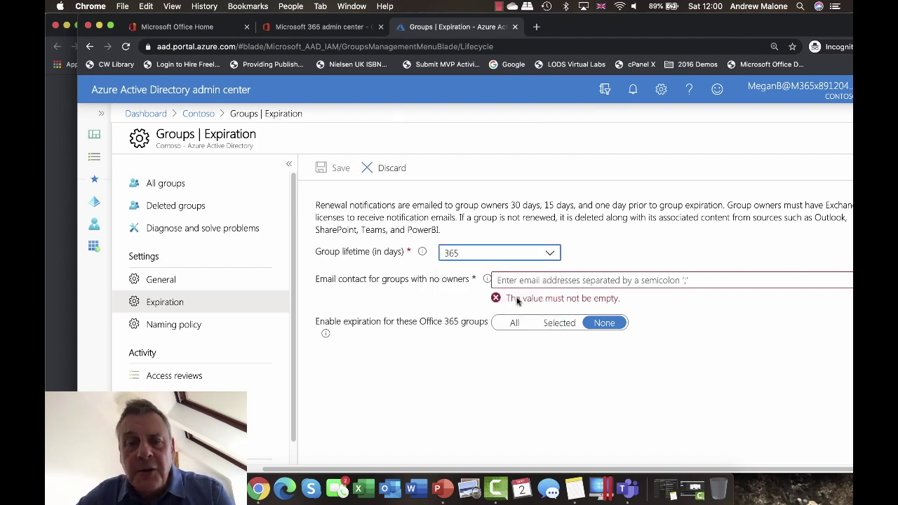
left_click(551, 280)
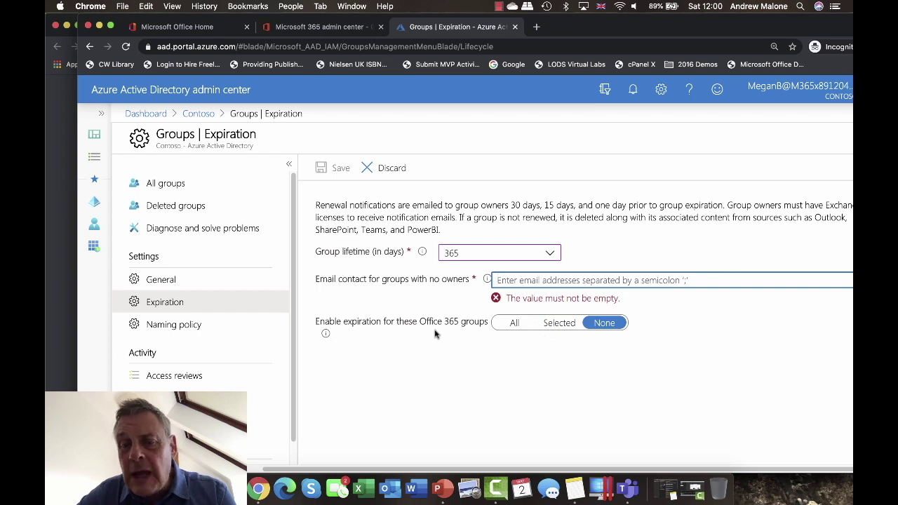
Try enabling expiration for Selected Office 365 groups, set it back to None, and choose the 365-day lifetime again
left_click(567, 327)
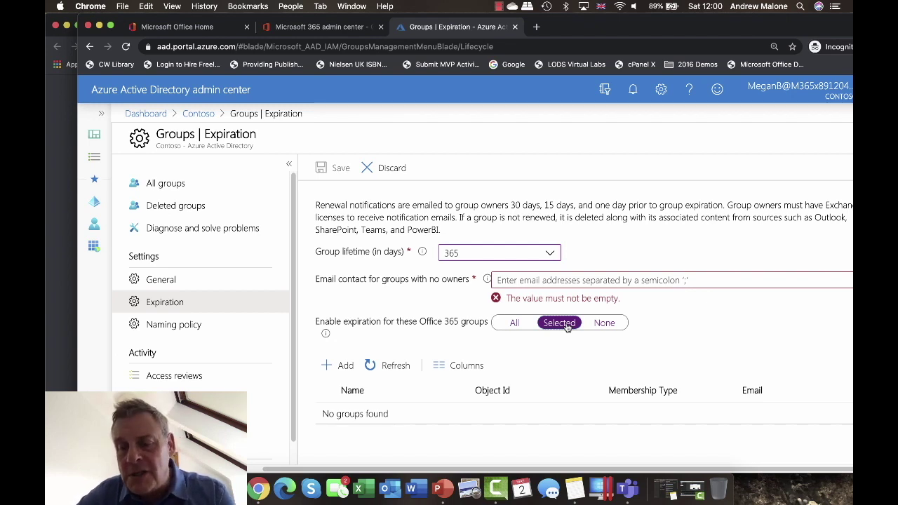
left_click(616, 326)
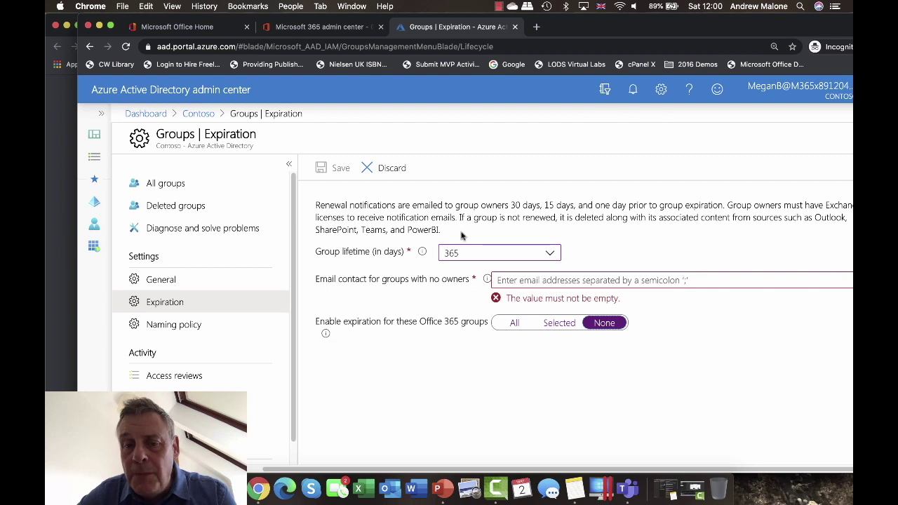
left_click(549, 255)
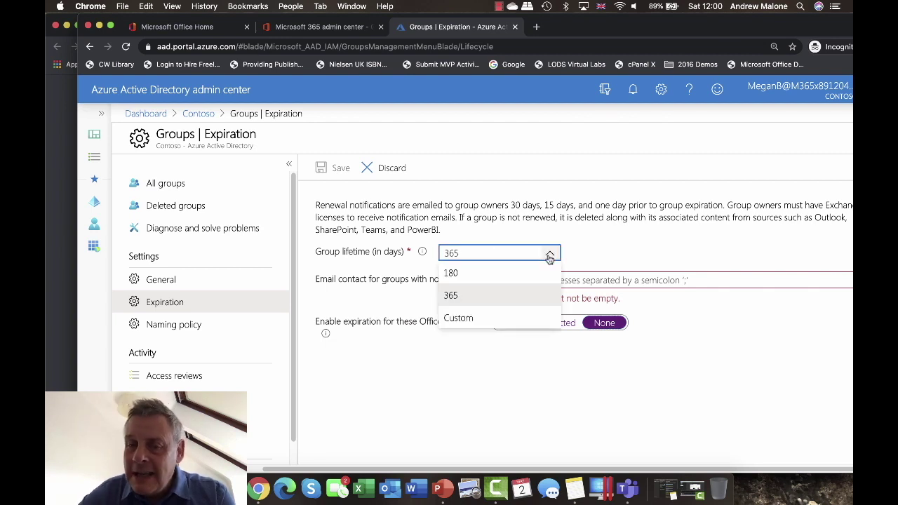
left_click(523, 298)
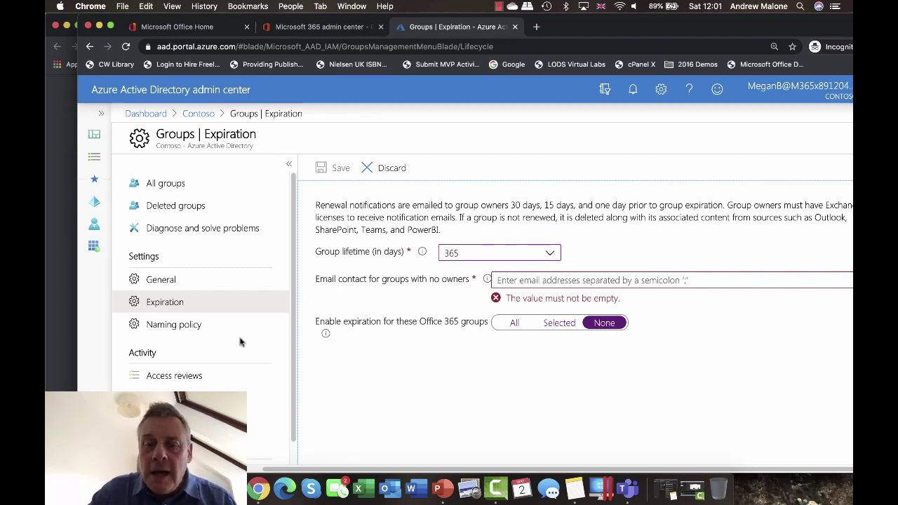
Open the naming policy settings for groups and view the prefix and suffix options of the group naming policy
left_click(214, 324)
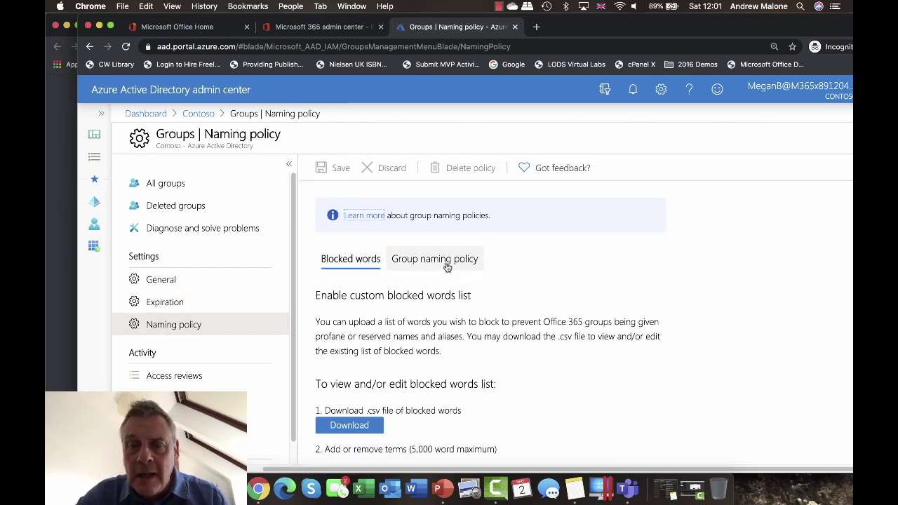
left_click(446, 264)
scroll(447, 279, "down", 3)
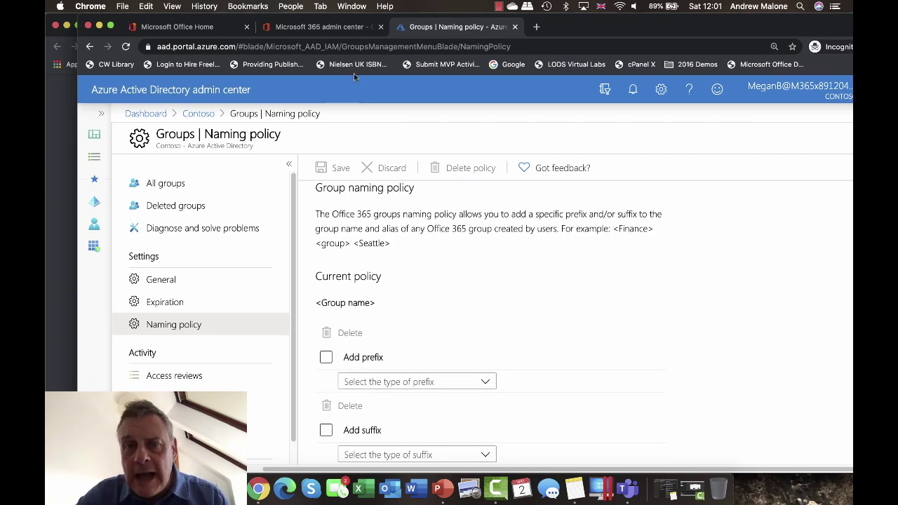
Switch back to the Microsoft 365 admin center and review the names in the Groups list down to the security groups
left_click(329, 29)
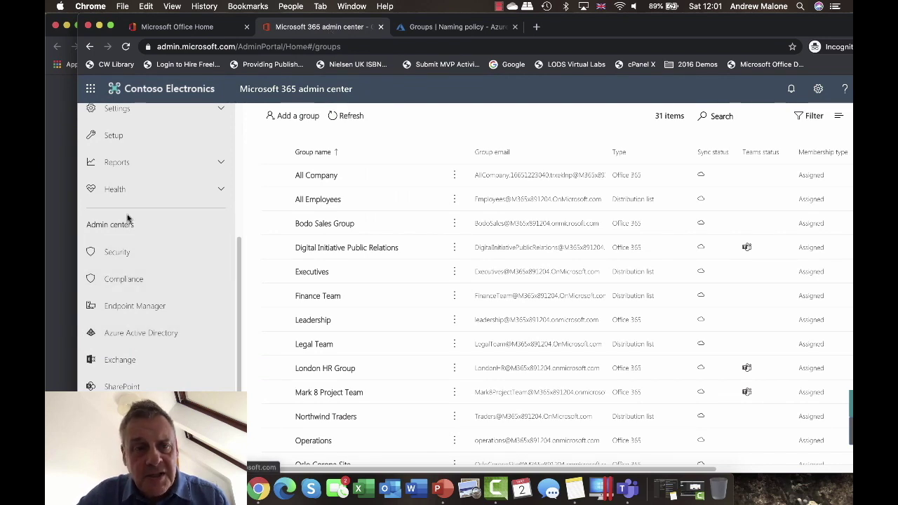
scroll(127, 219, "up", 5)
left_click(126, 192)
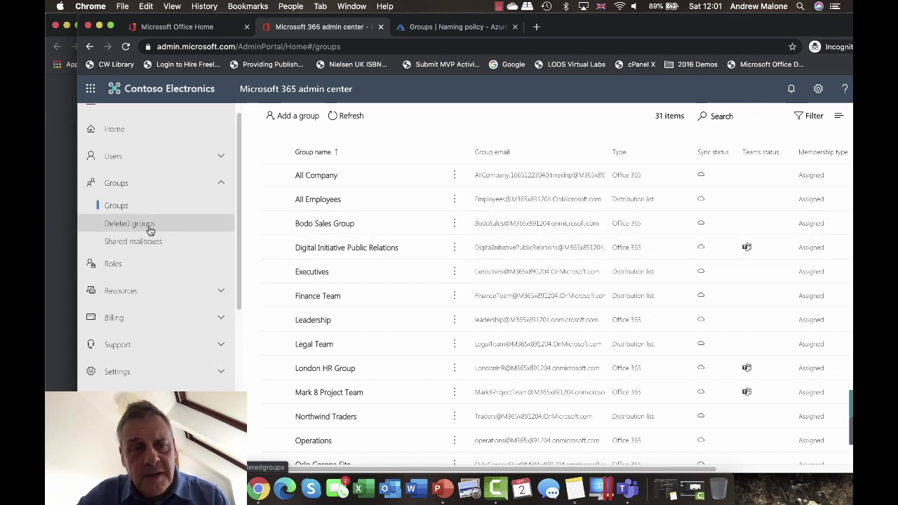
left_click(116, 207)
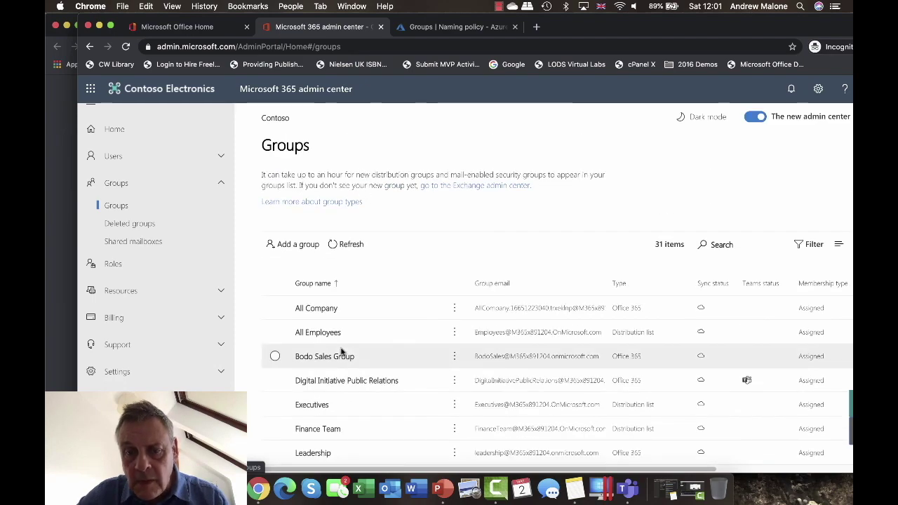
scroll(341, 353, "down", 10)
scroll(342, 353, "down", 5)
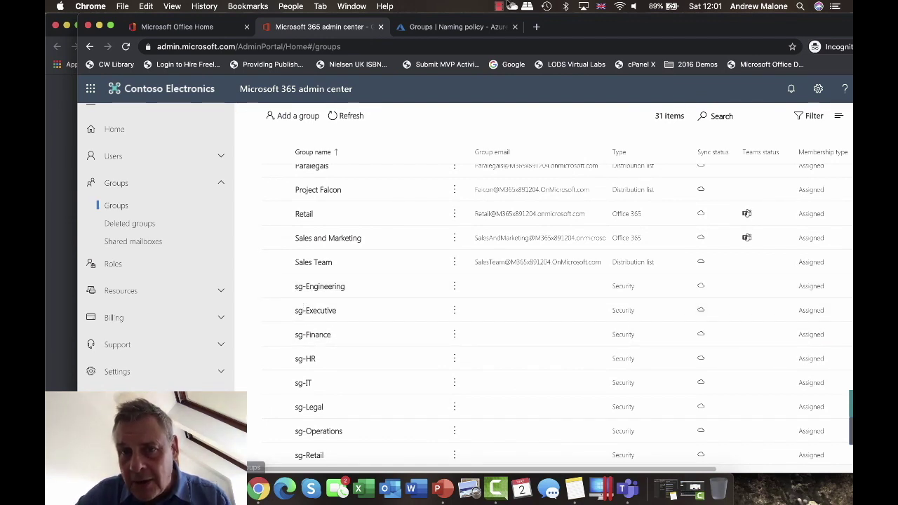
Return to the Azure Active Directory naming policy and review its prefix and suffix options and the custom blocked words instructions
left_click(429, 28)
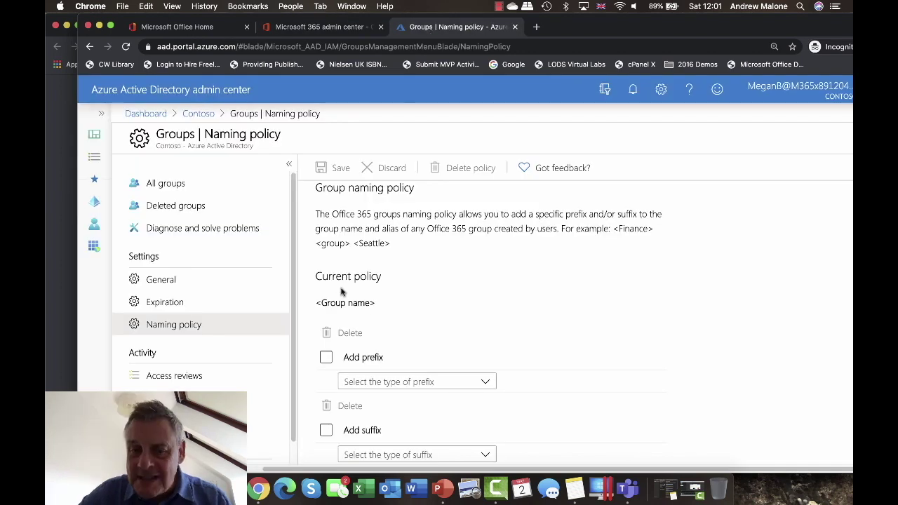
scroll(373, 317, "down", 1)
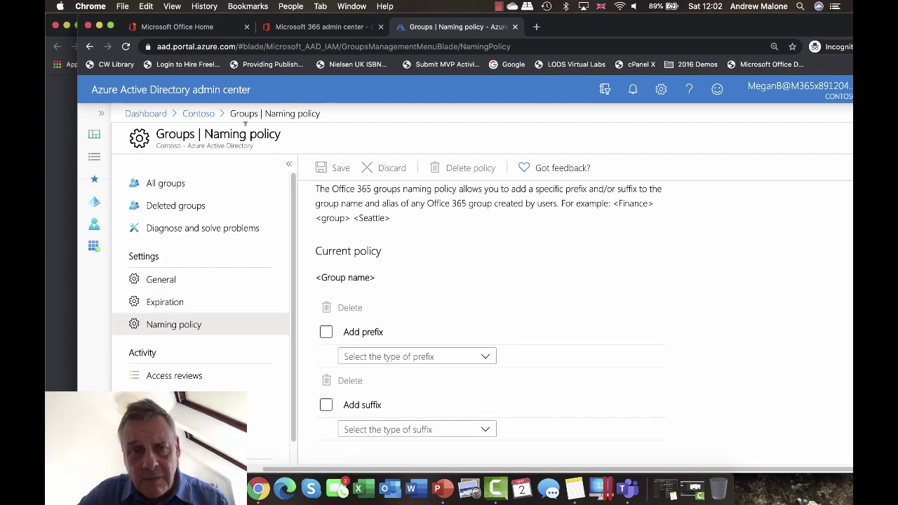
left_click(90, 47)
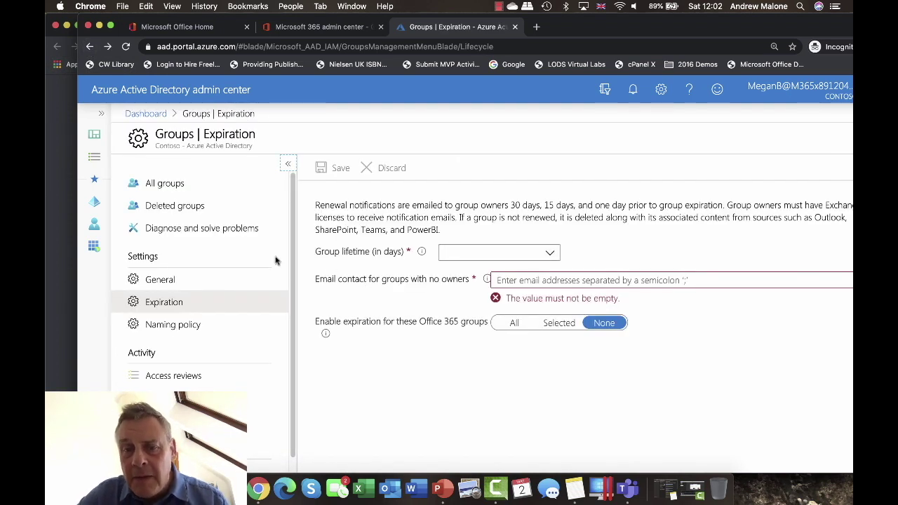
left_click(178, 326)
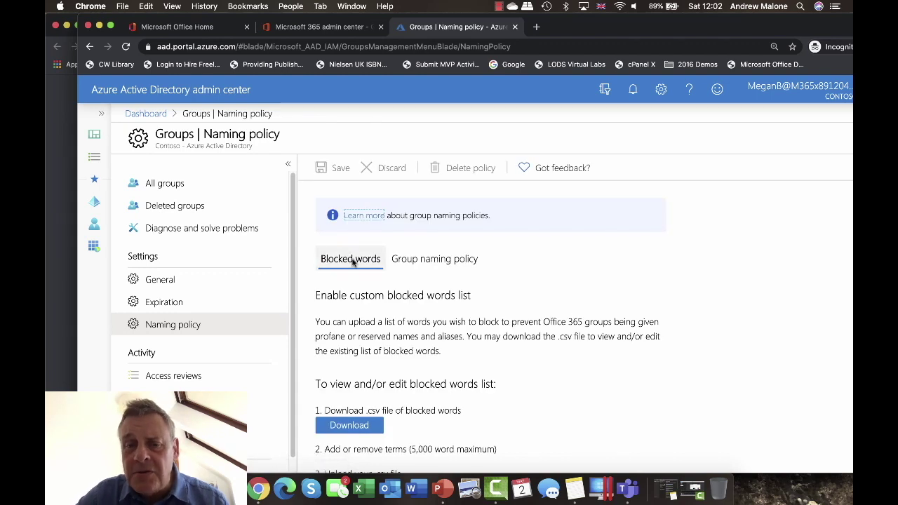
scroll(353, 260, "down", 2)
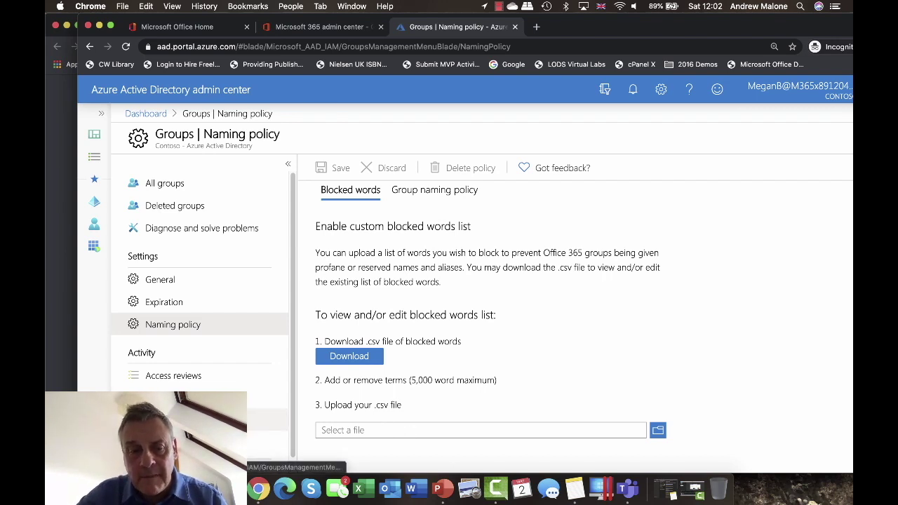
View the audit logs for groups and open the groups' access reviews
left_click(169, 398)
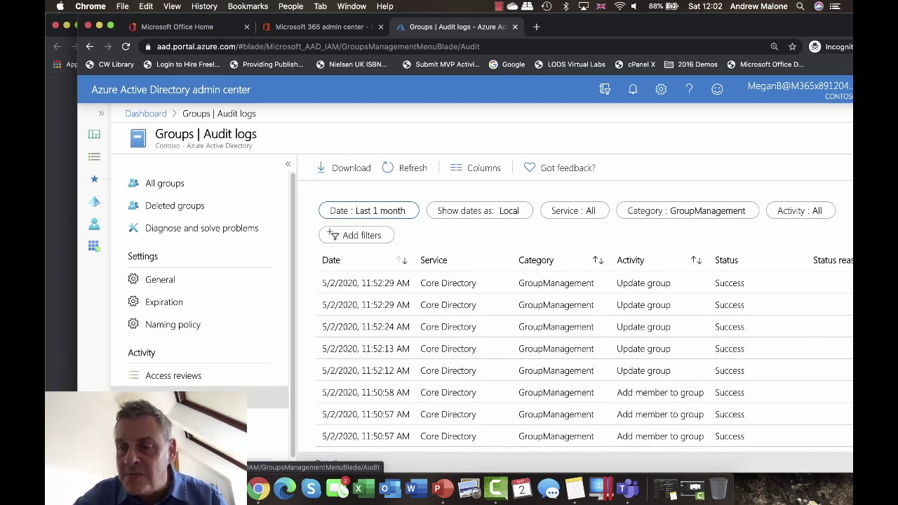
left_click(180, 376)
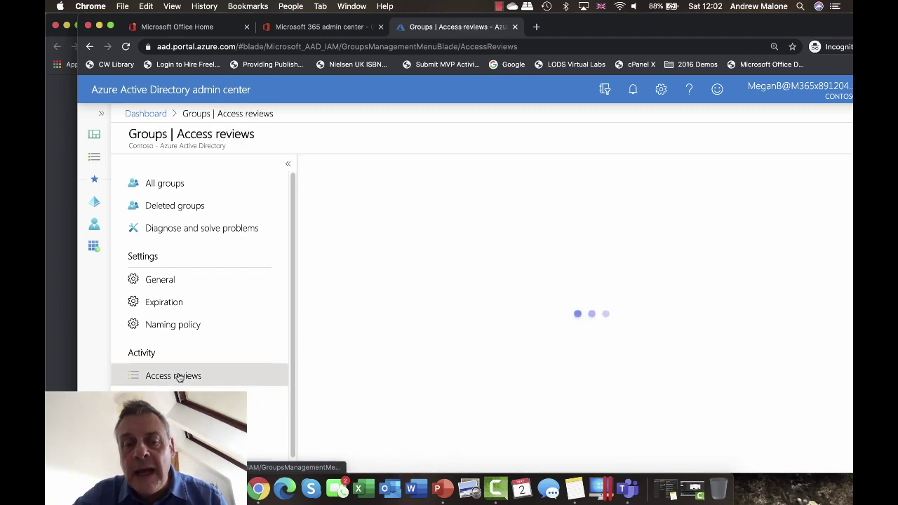